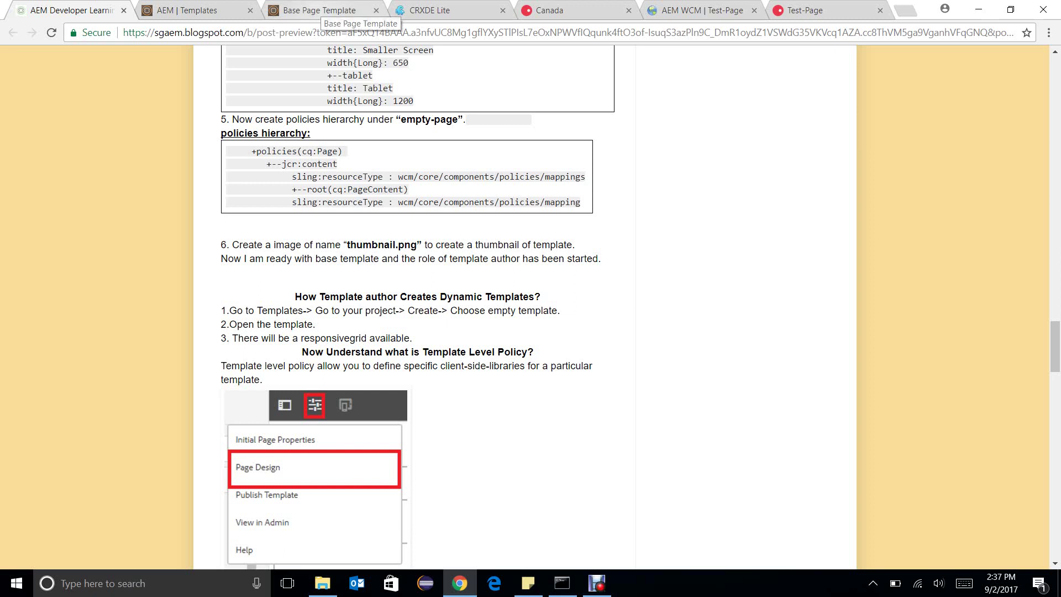
Open the Page Design policy settings of the Base Page Template.
left_click(319, 10)
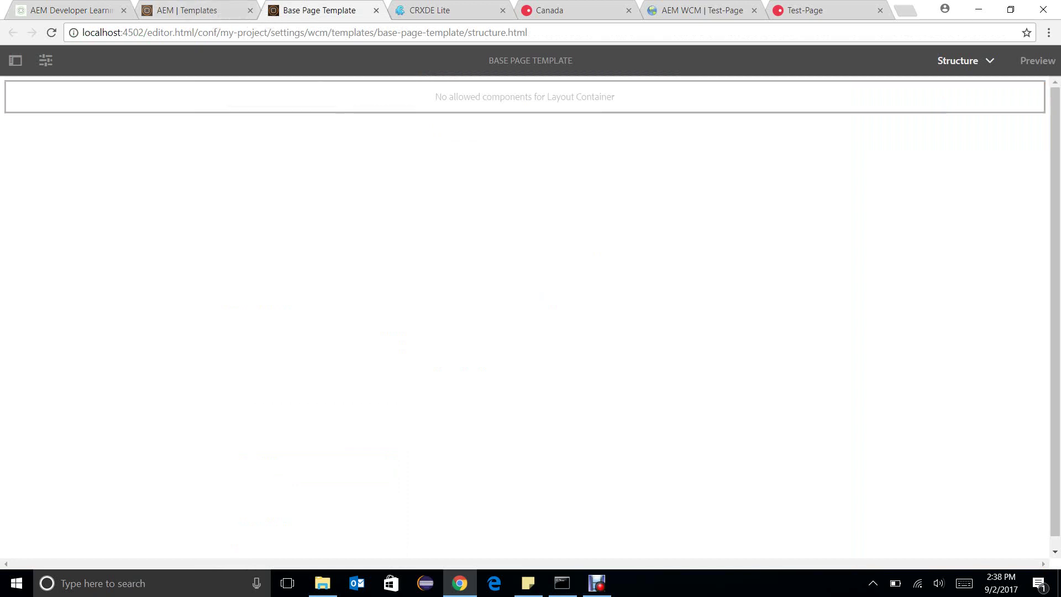
left_click(46, 60)
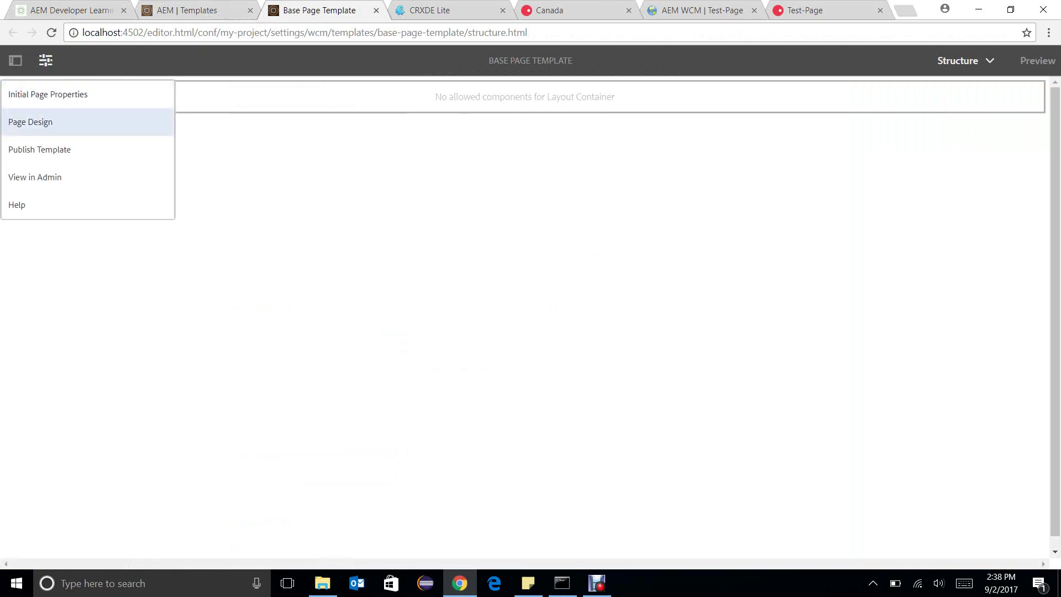
left_click(31, 121)
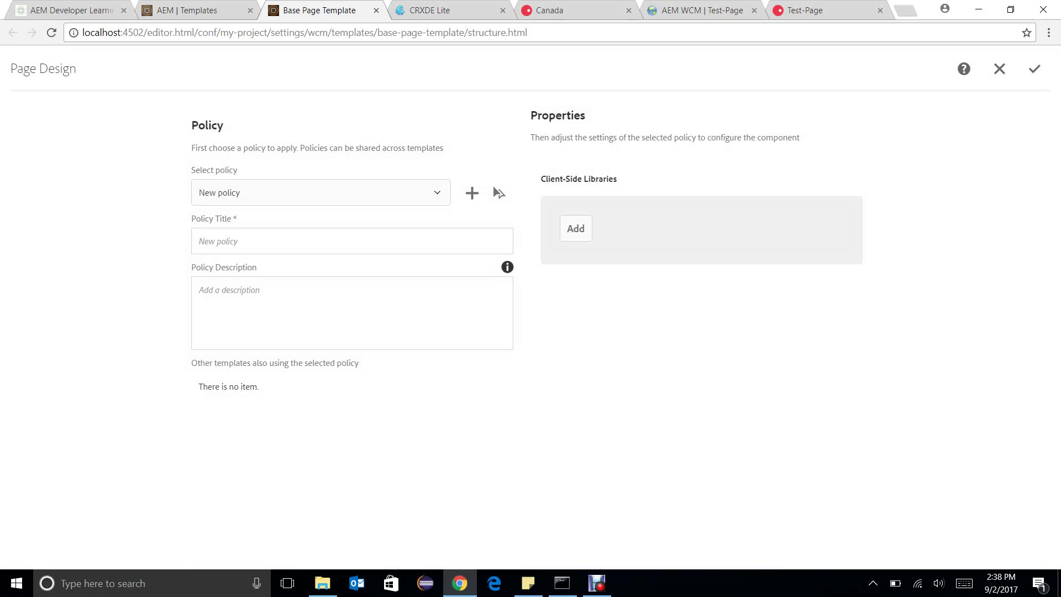
Switch to CRXDE Lite and collapse the core folder under apps.
left_click(423, 11)
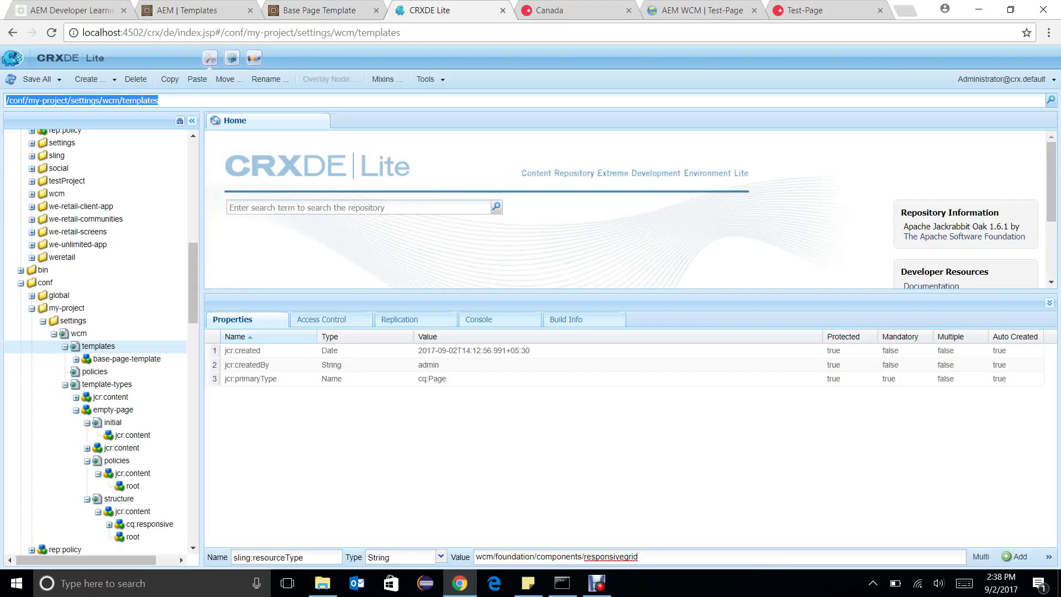
scroll(100, 332, "up", 6)
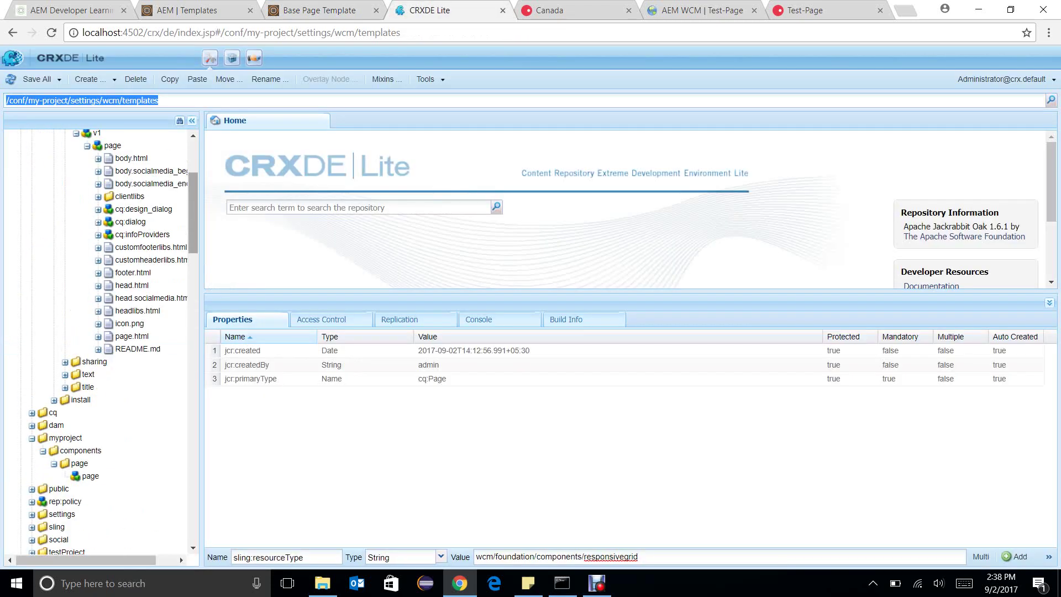
scroll(99, 331, "down", 2)
scroll(100, 193, "up", 5)
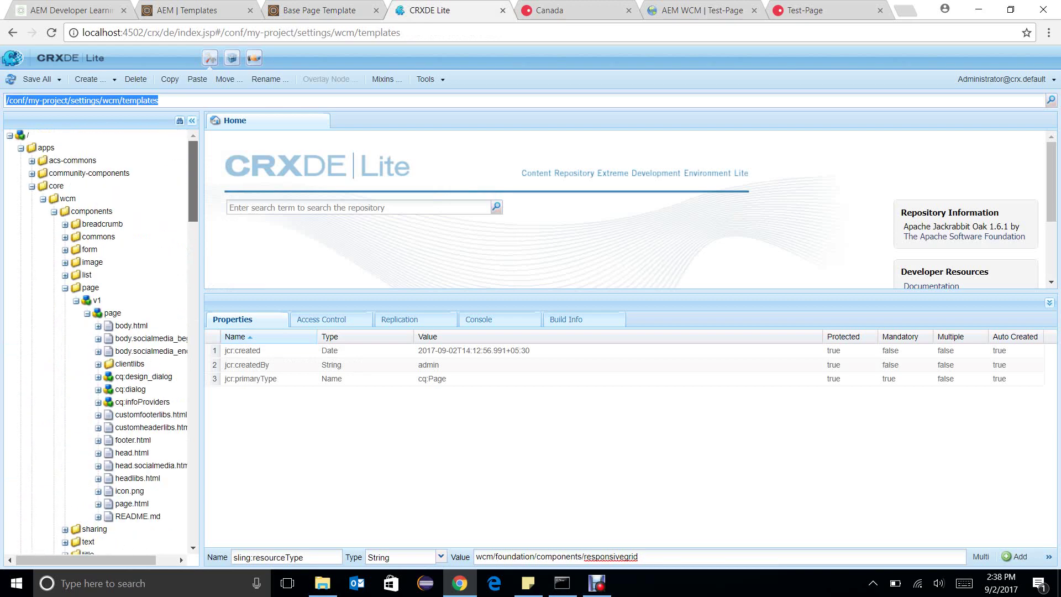
left_click(32, 186)
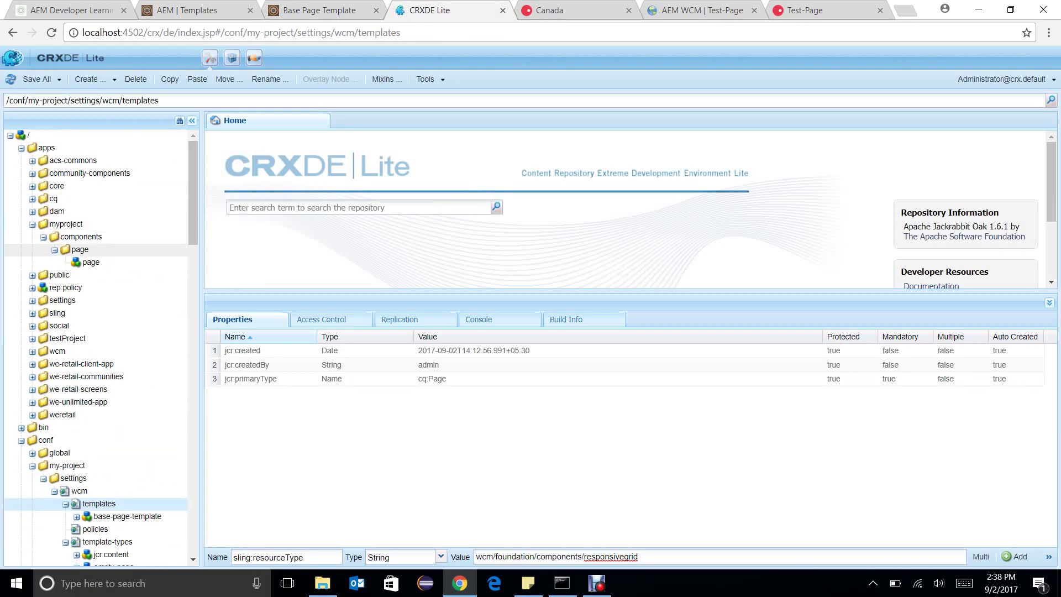
Create a node named clientlibs of type cq:ClientLibraryFolder under /apps/myproject/components/page.
left_click(77, 249)
right_click(72, 252)
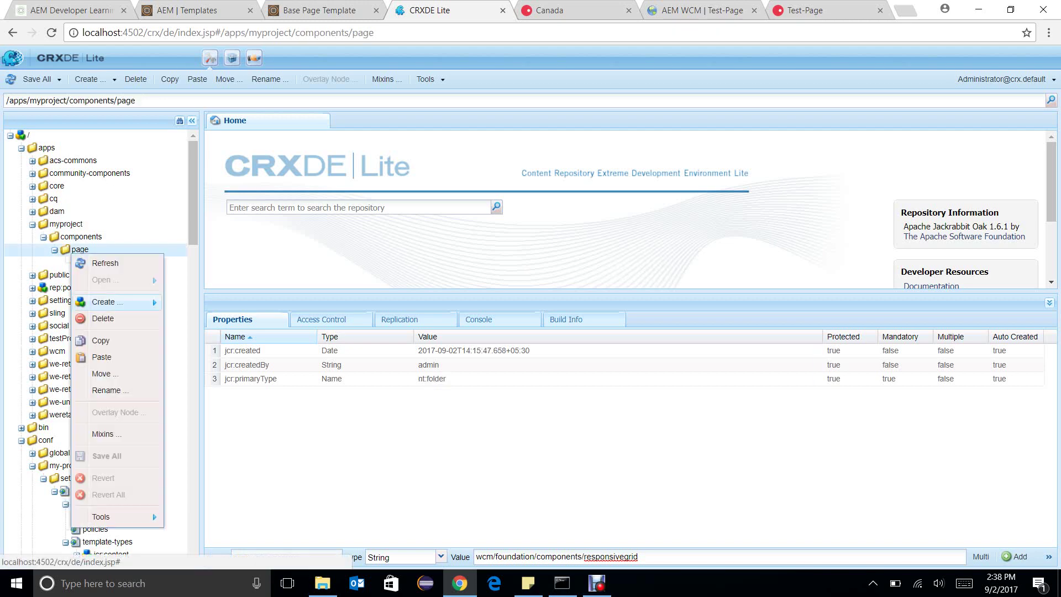
mouse_move(111, 301)
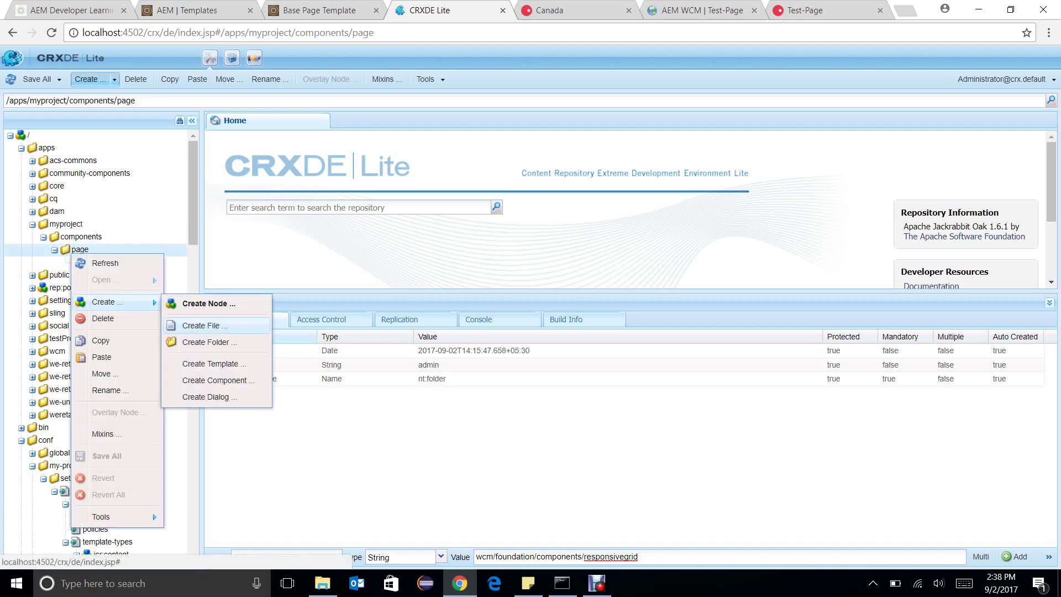
left_click(209, 303)
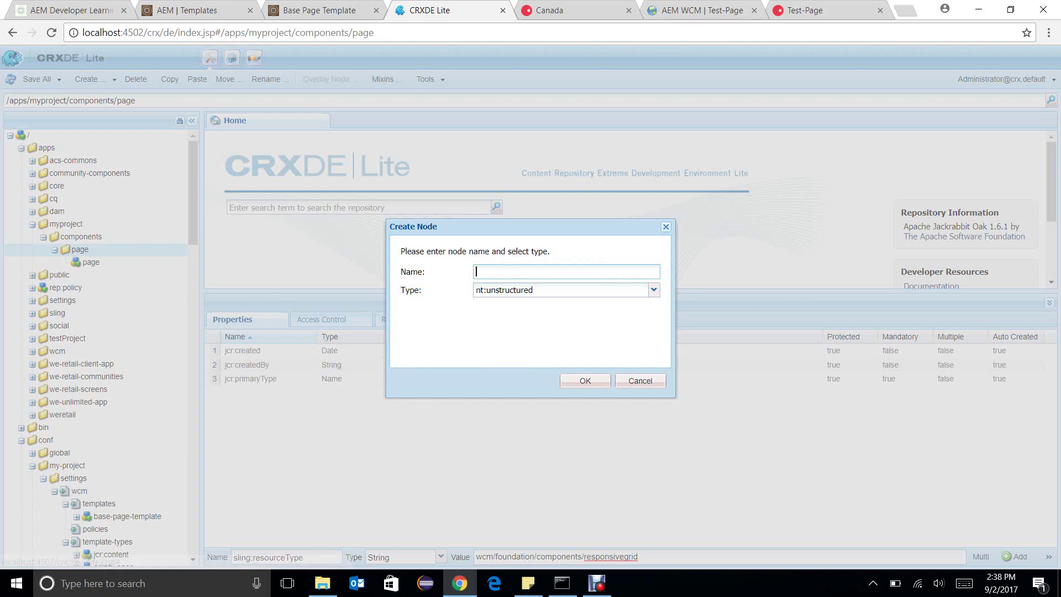
type("clientlibs")
key("Tab")
type("cq")
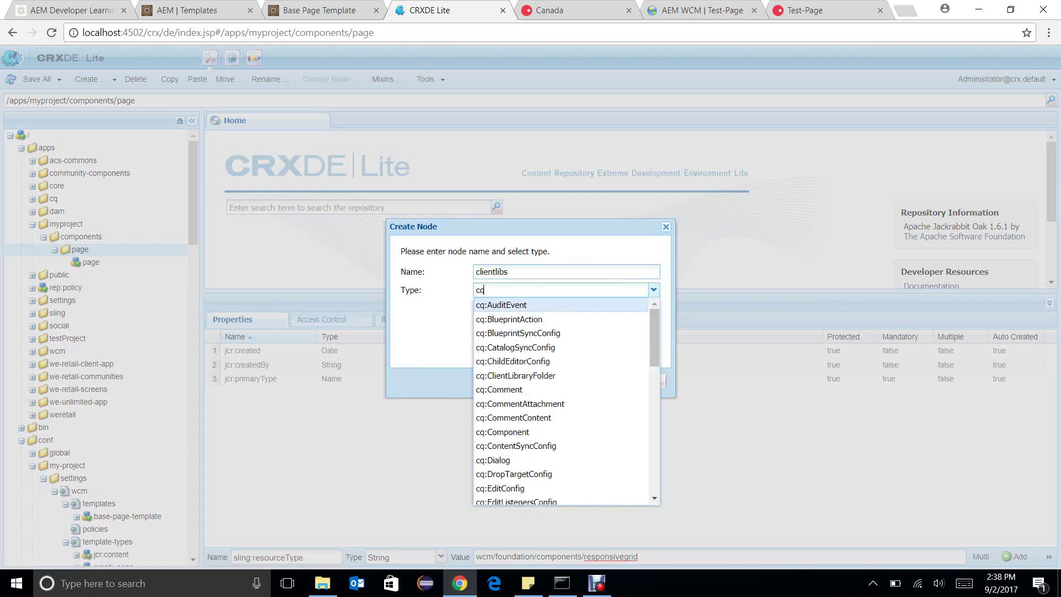
type(":cl")
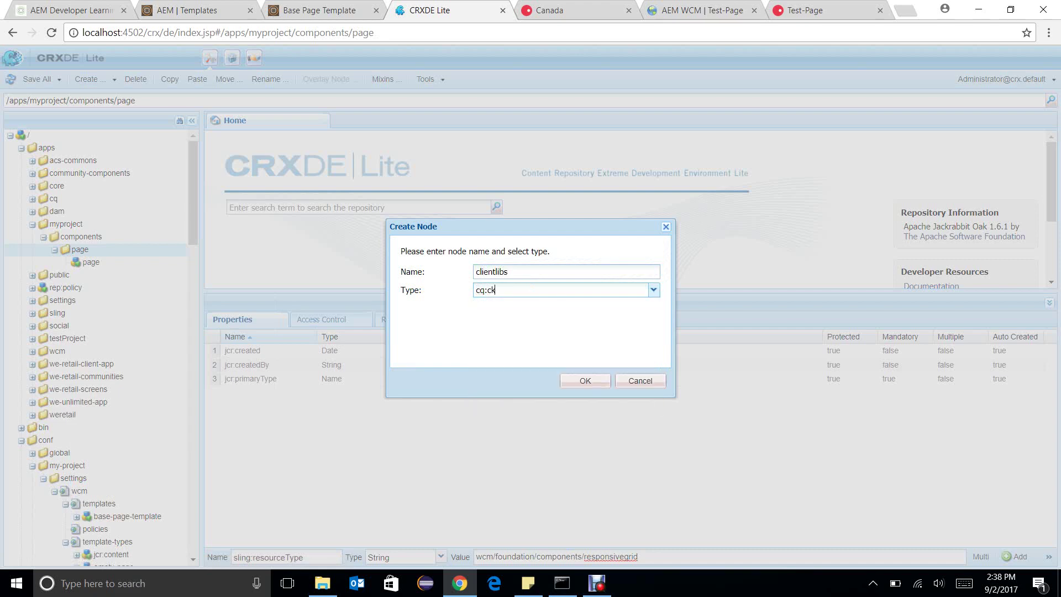
key("Return")
key("Tab")
key("Return")
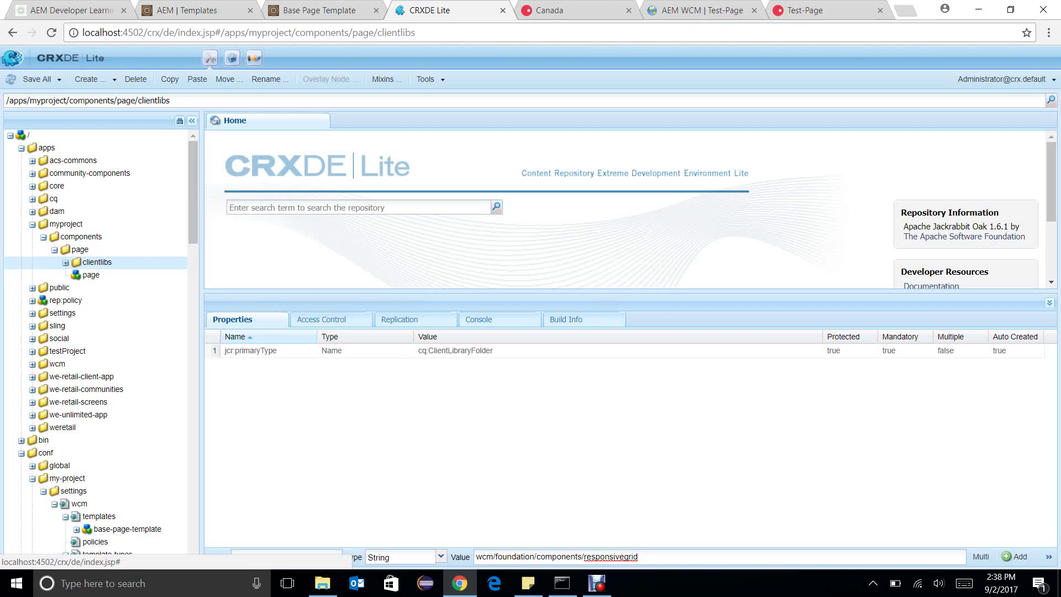
Create a js.txt file in the clientlibs folder, enter test.js as its content and save it.
right_click(83, 263)
mouse_move(127, 314)
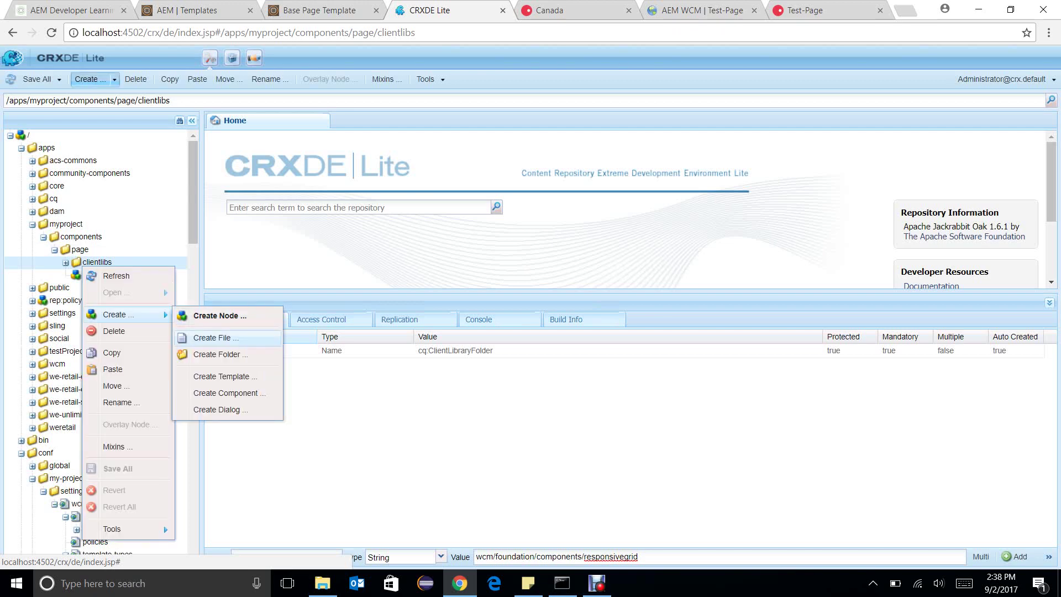
left_click(212, 338)
type("js.txt")
key("Return")
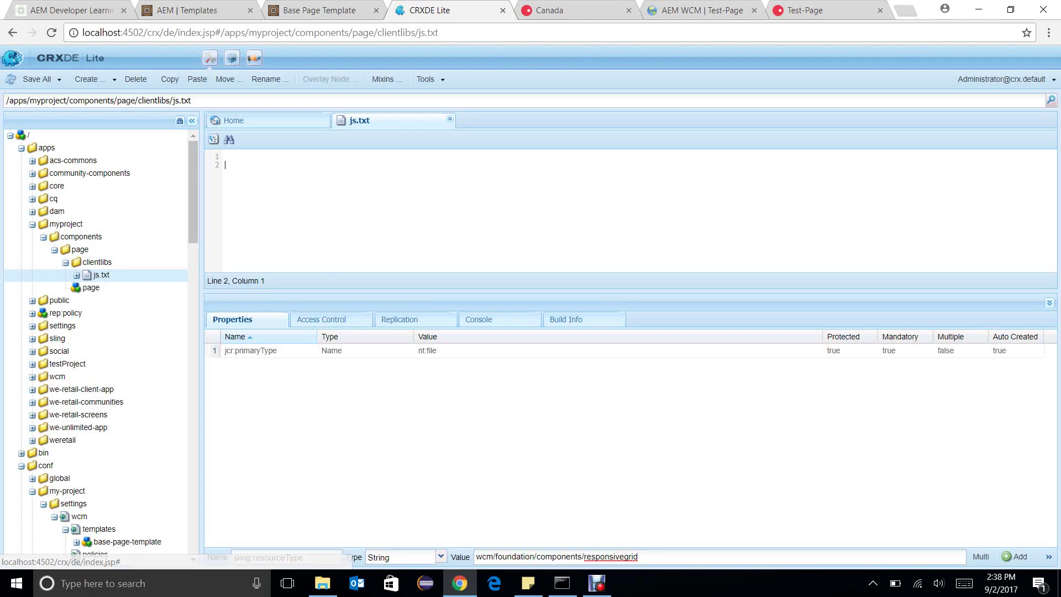
type("test.j")
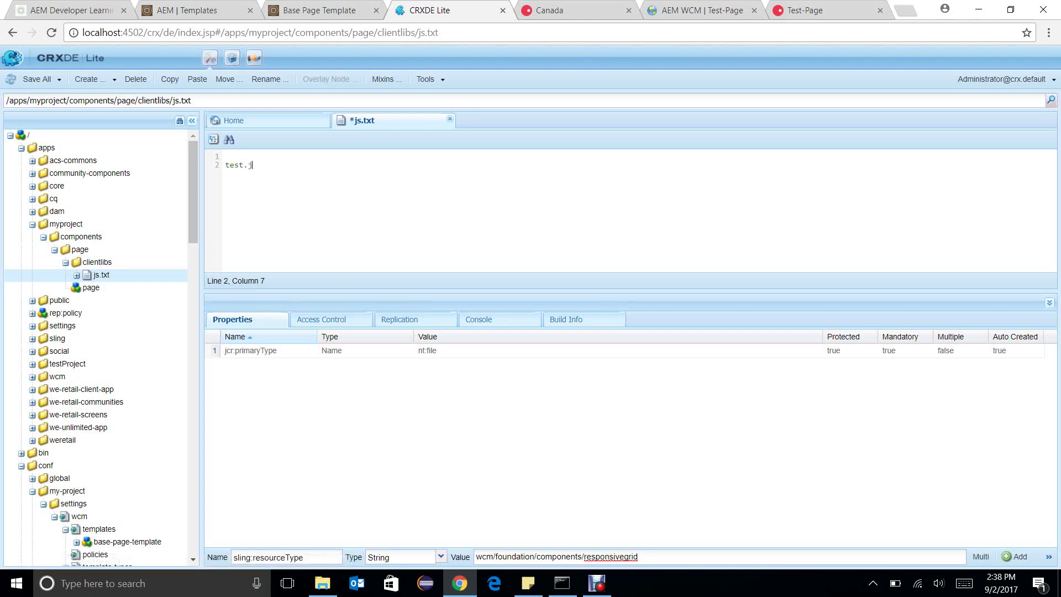
key("ctrl+s")
Create a test.js file in the clientlibs folder containing alert("hiii"); and save it.
left_click(89, 262)
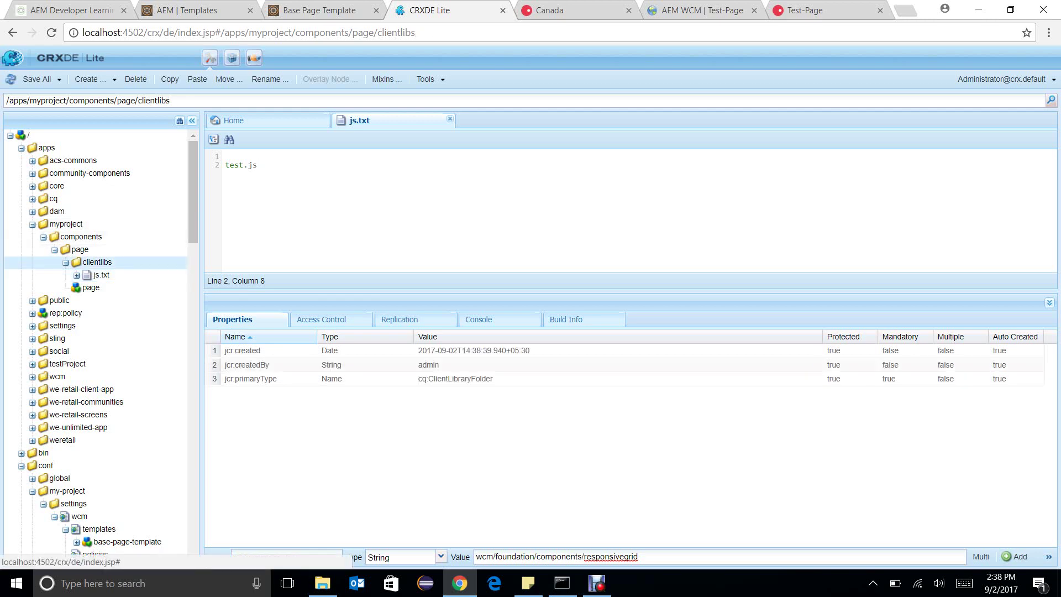
right_click(82, 265)
mouse_move(114, 315)
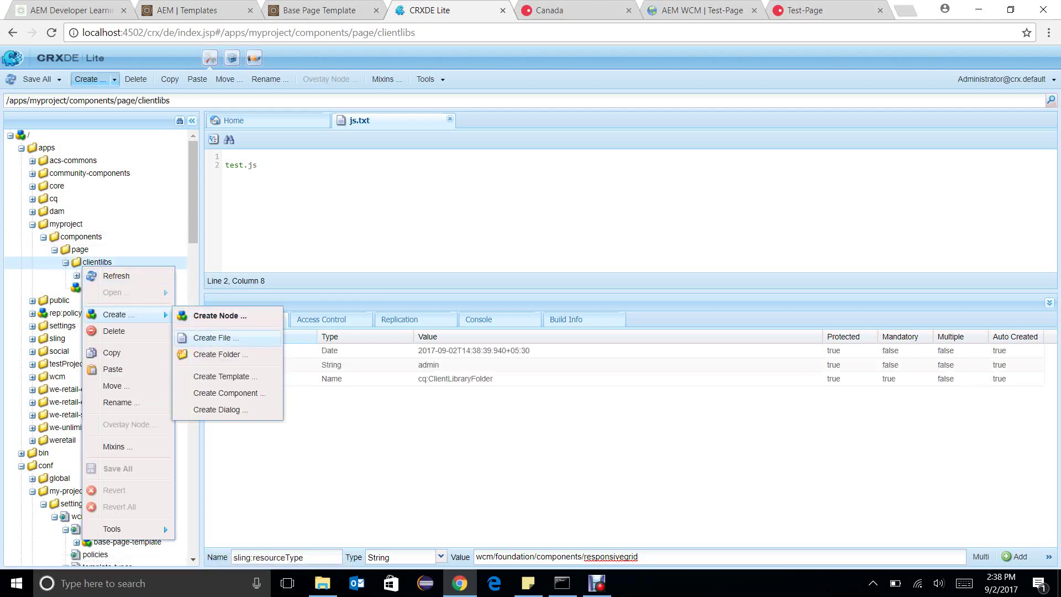
left_click(213, 338)
type("test.js")
key("Return")
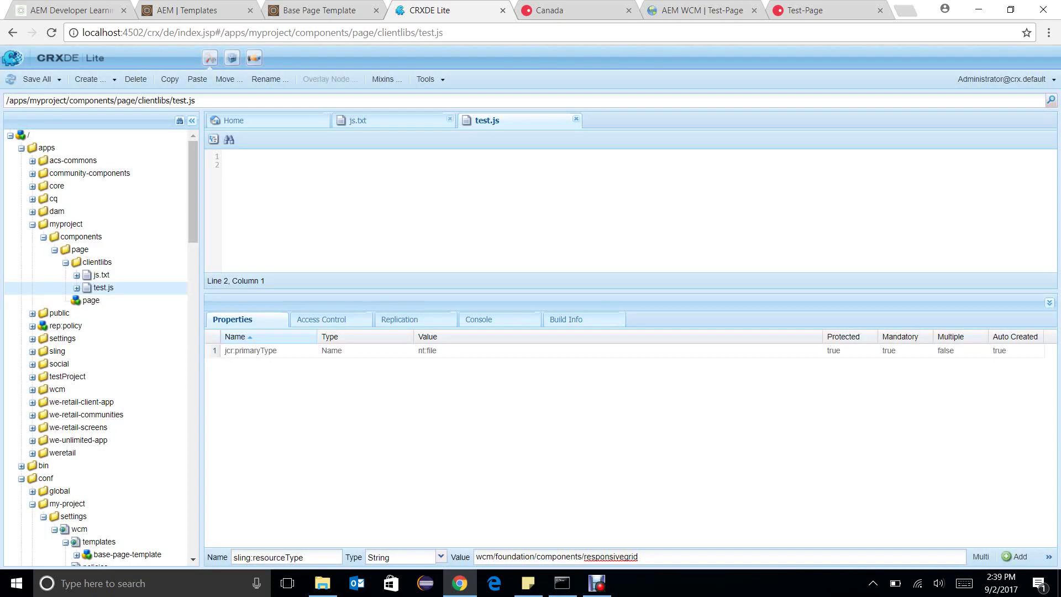
type("alert(\"hiii\");")
key("ctrl+s")
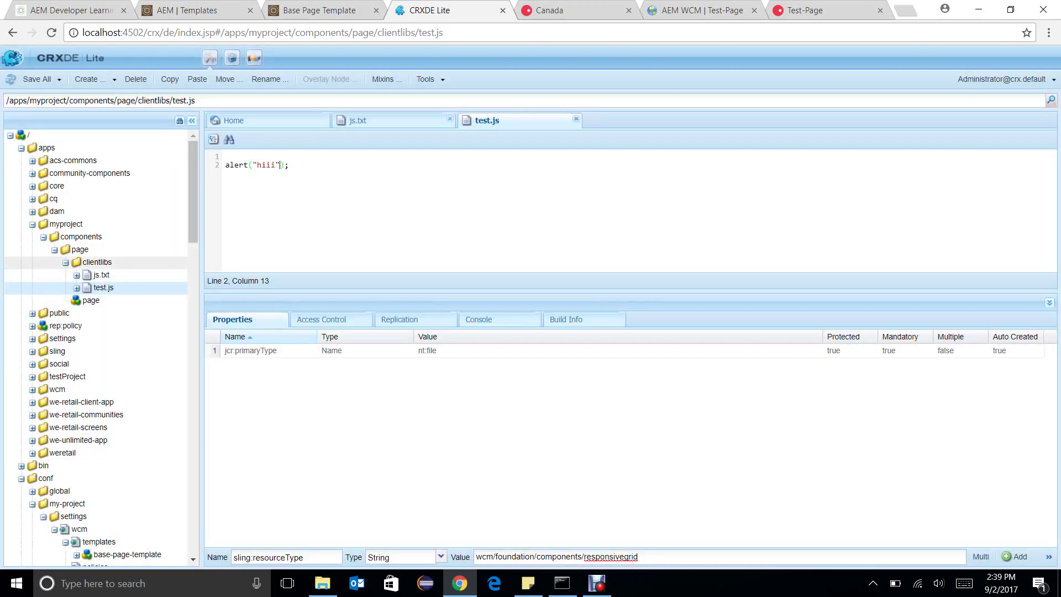
Add a String property categories with the value apps.myproject to the clientlibs folder and save it.
left_click(96, 262)
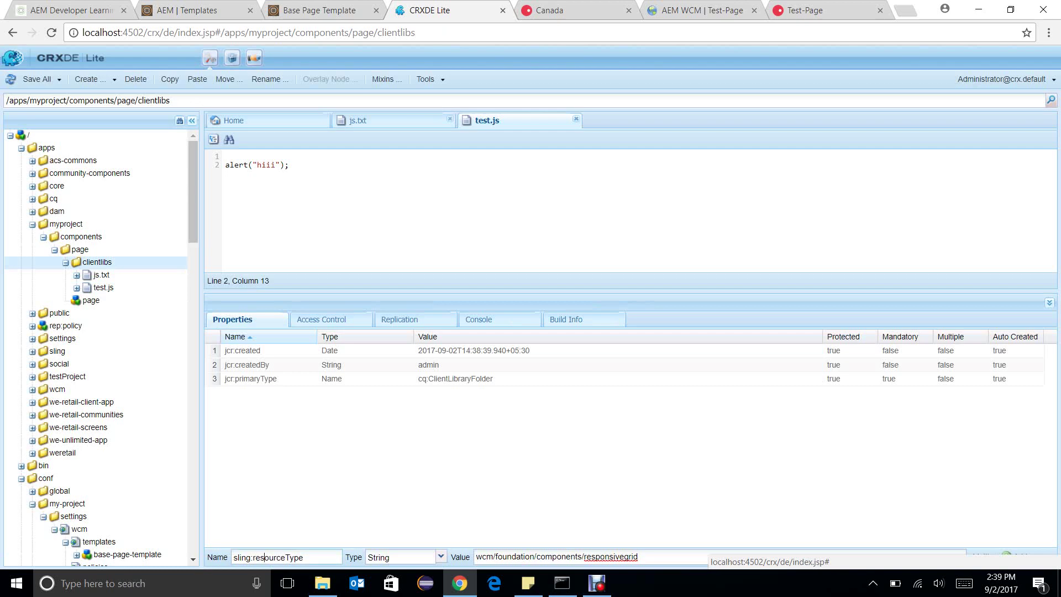
type("categories")
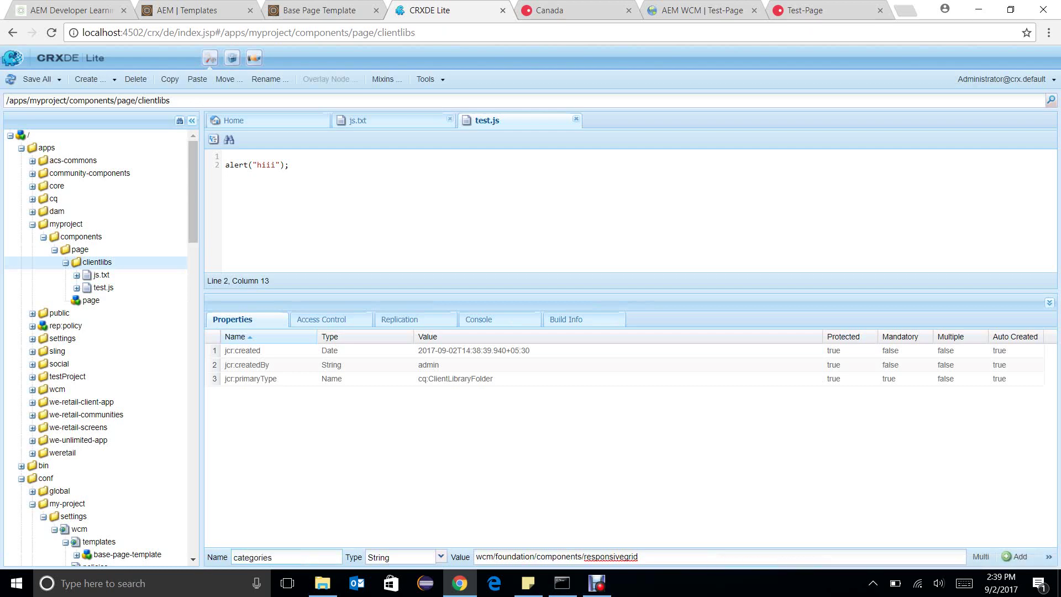
key("Tab")
key("BackSpace")
type("apps.myproject")
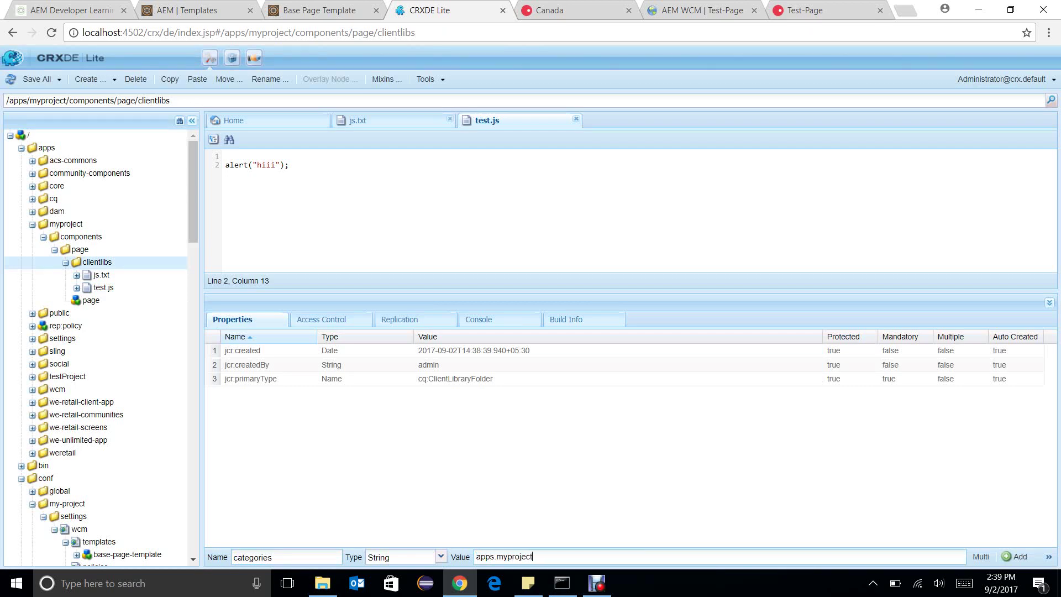
key("Return")
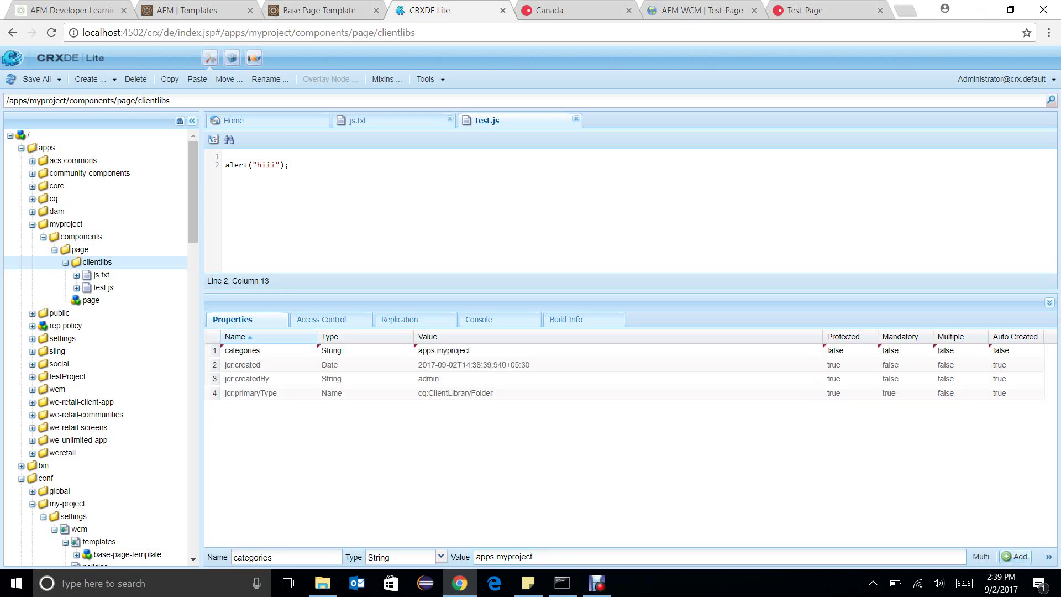
key("ctrl+s")
Switch to the Base Page Template's Page Design settings and title the new policy "my project clientlibs".
left_click(350, 10)
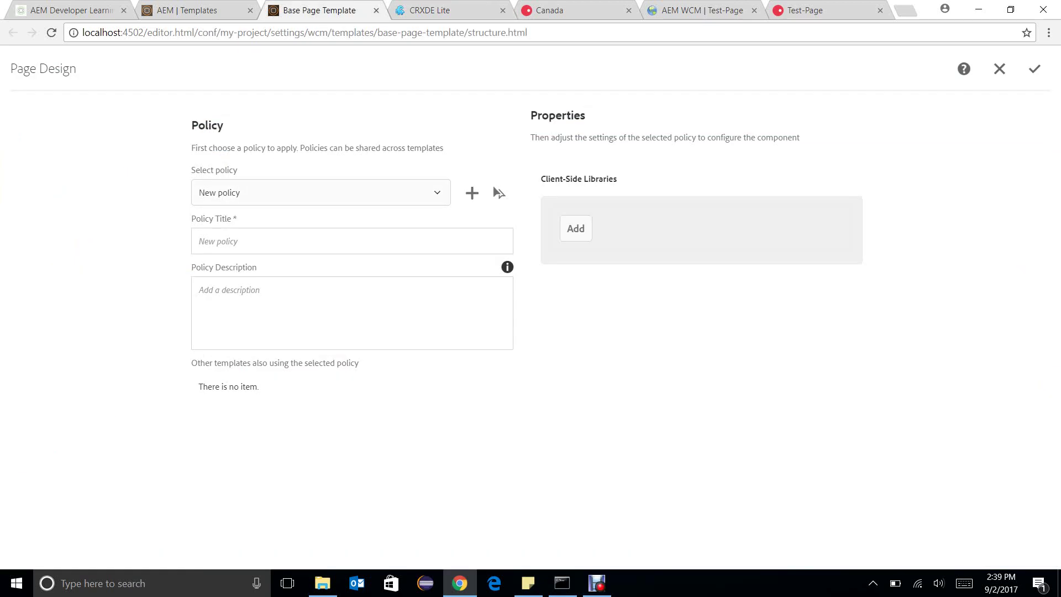
left_click(352, 241)
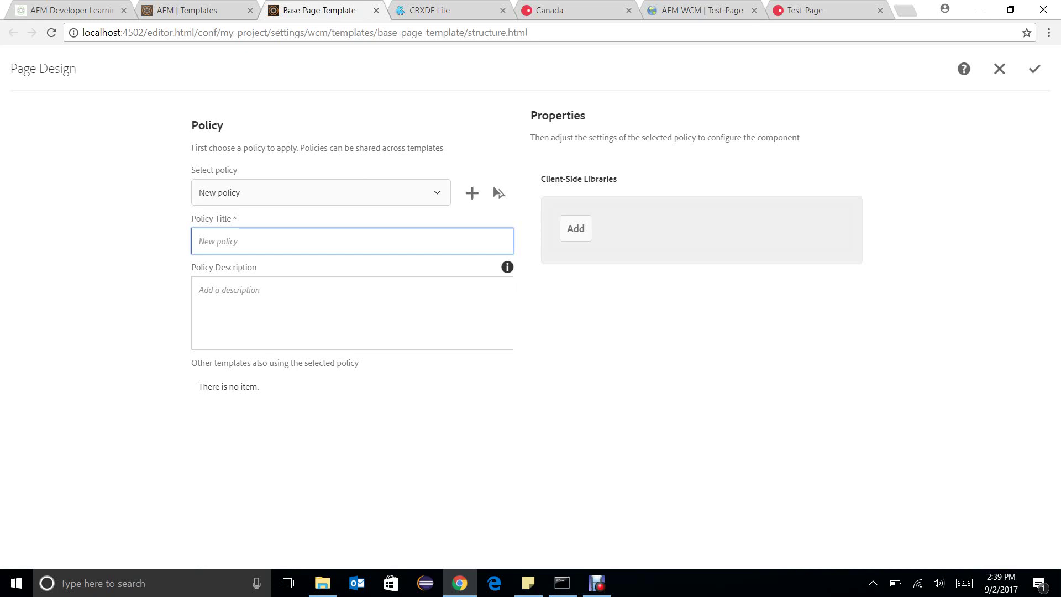
type("Clieb")
key("BackSpace")
key("BackSpace")
key("BackSpace")
key("BackSpace")
type("clientli")
type("ibs")
type("my proj")
key("BackSpace")
type("je")
key("BackSpace")
key("BackSpace")
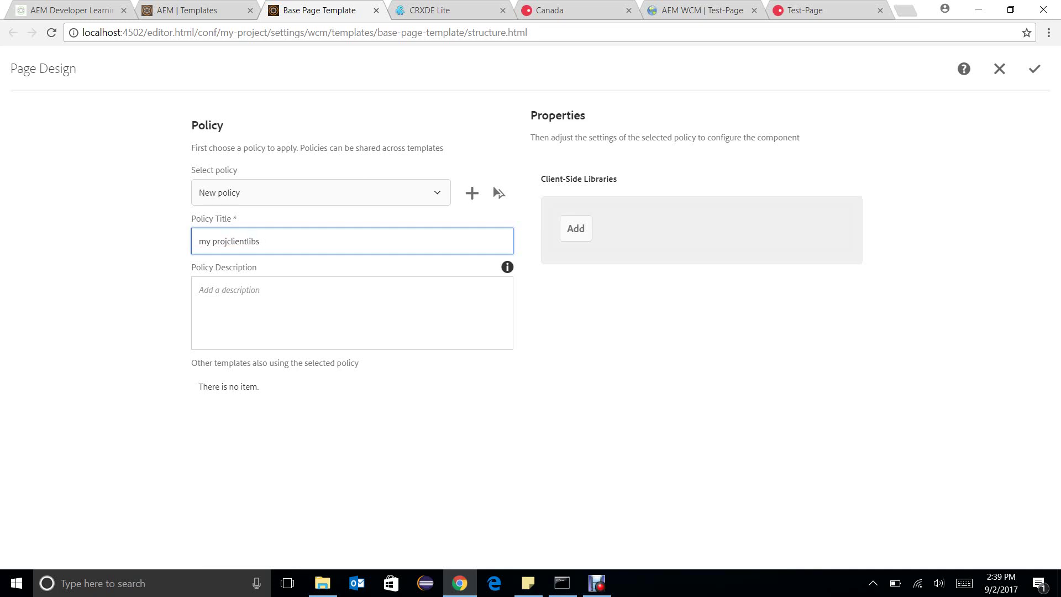
type("ject")
left_click(200, 291)
Add apps.myproject as a client-side library of the policy, save it and dismiss the page alert.
left_click(576, 229)
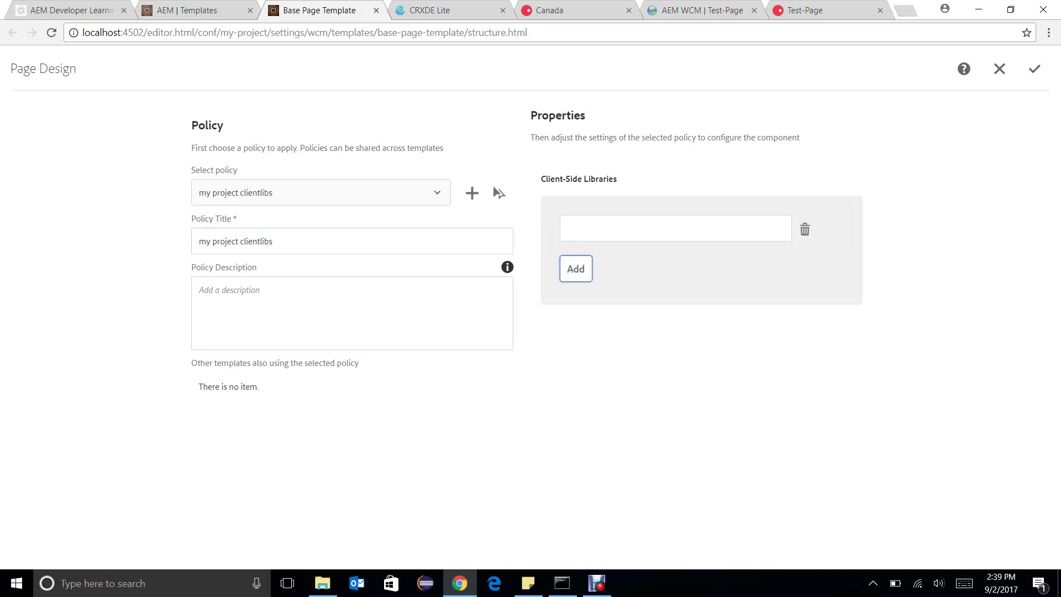
left_click(577, 229)
type("apps")
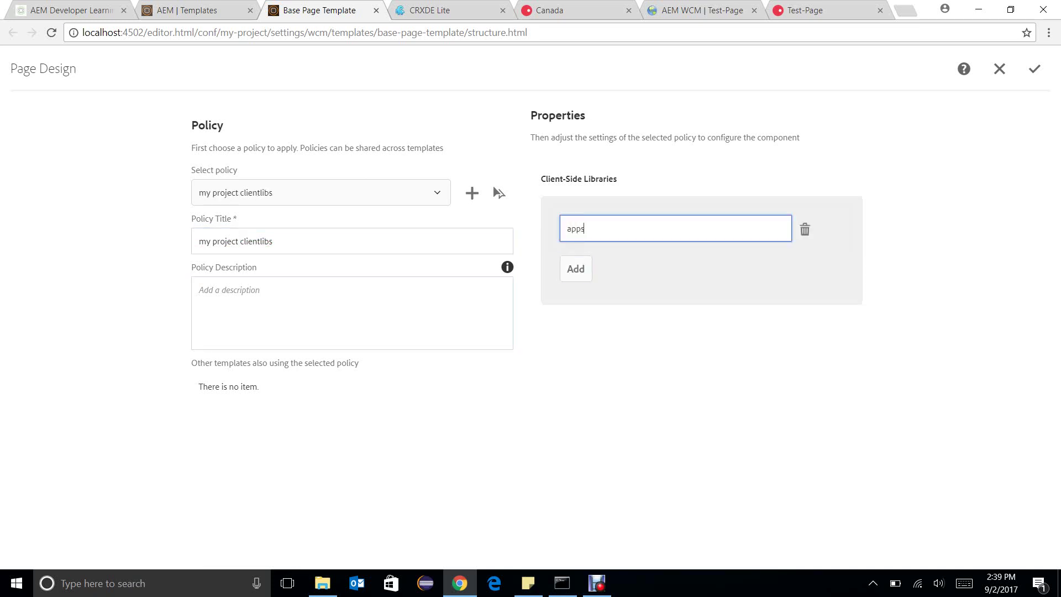
type(".myproject")
left_click(1034, 69)
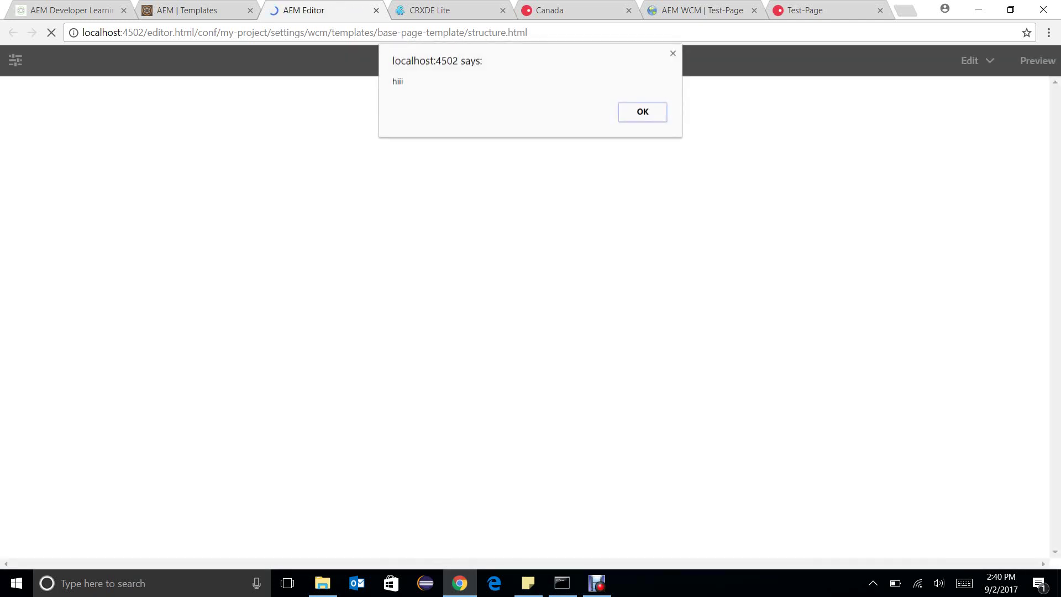
key("Return")
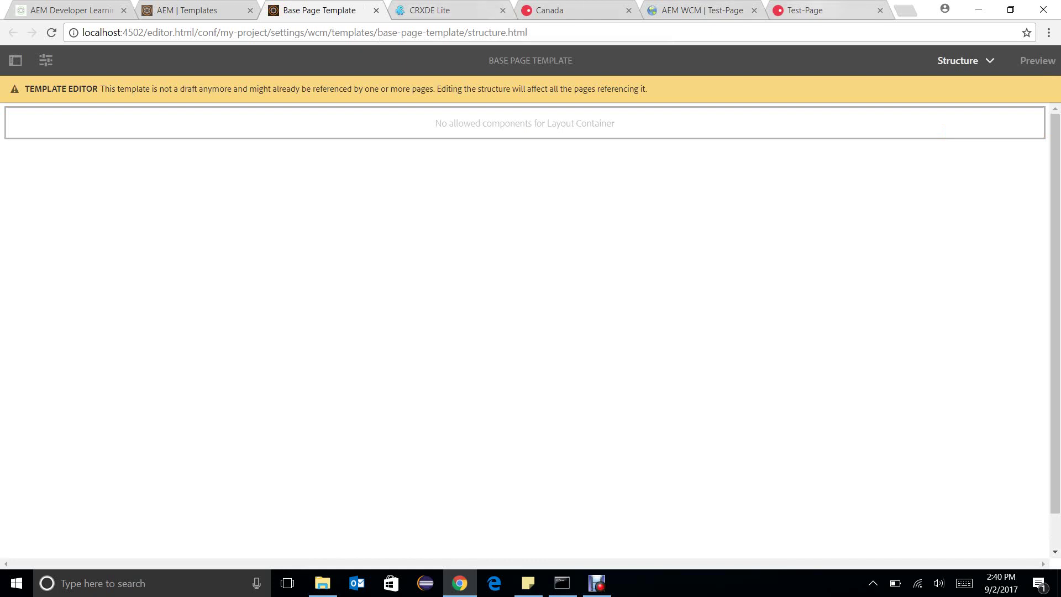
Reload Test-Page in the page editor to check the client library's script, and dismiss its alert.
left_click(824, 10)
key("F5")
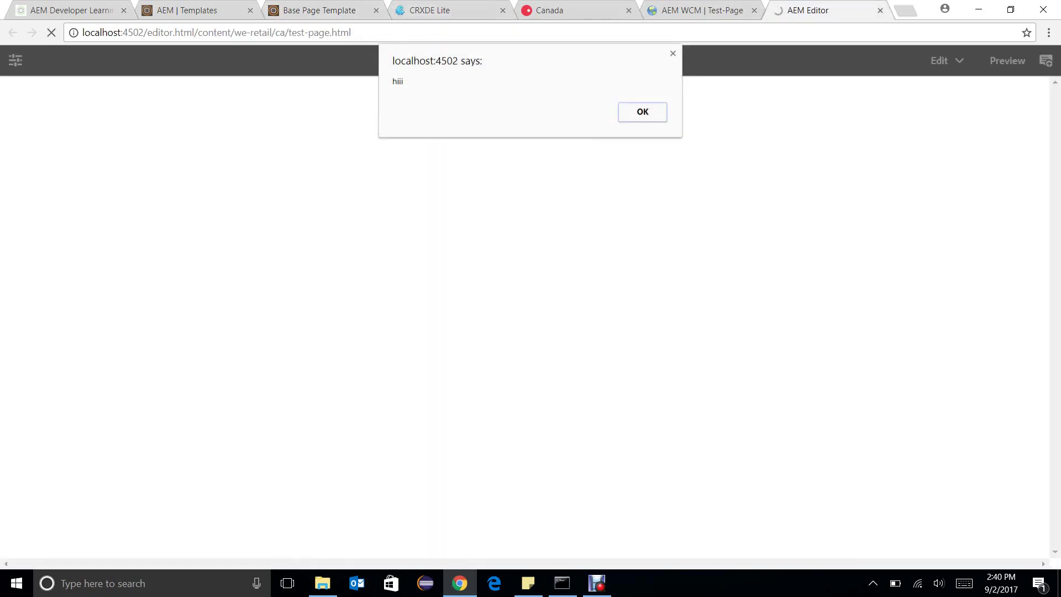
key("Return")
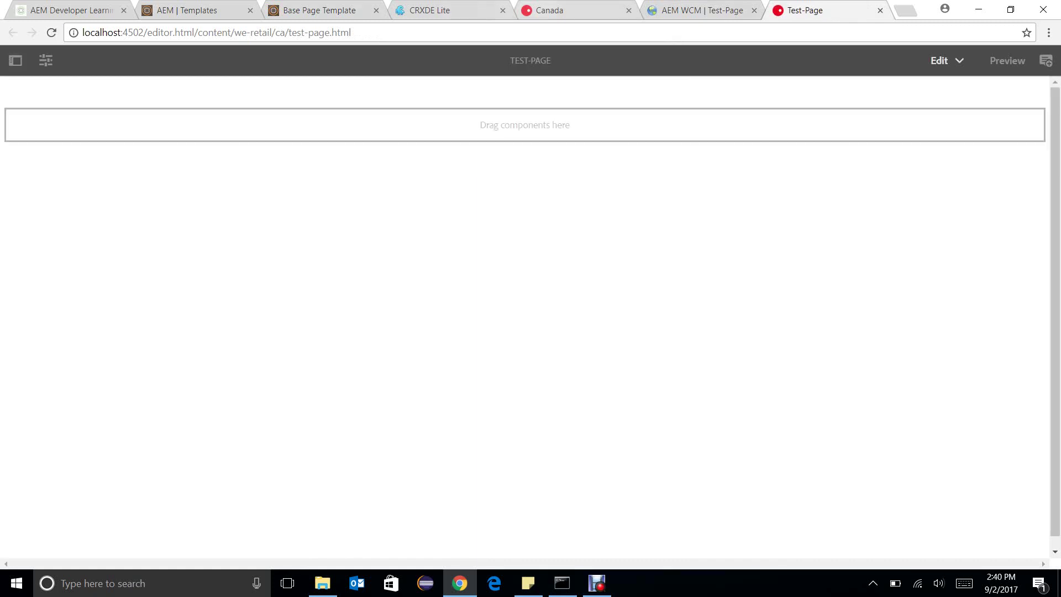
Switch back to CRXDE Lite to view the clientlibs folder's properties and the test.js script.
left_click(549, 8)
left_click(299, 9)
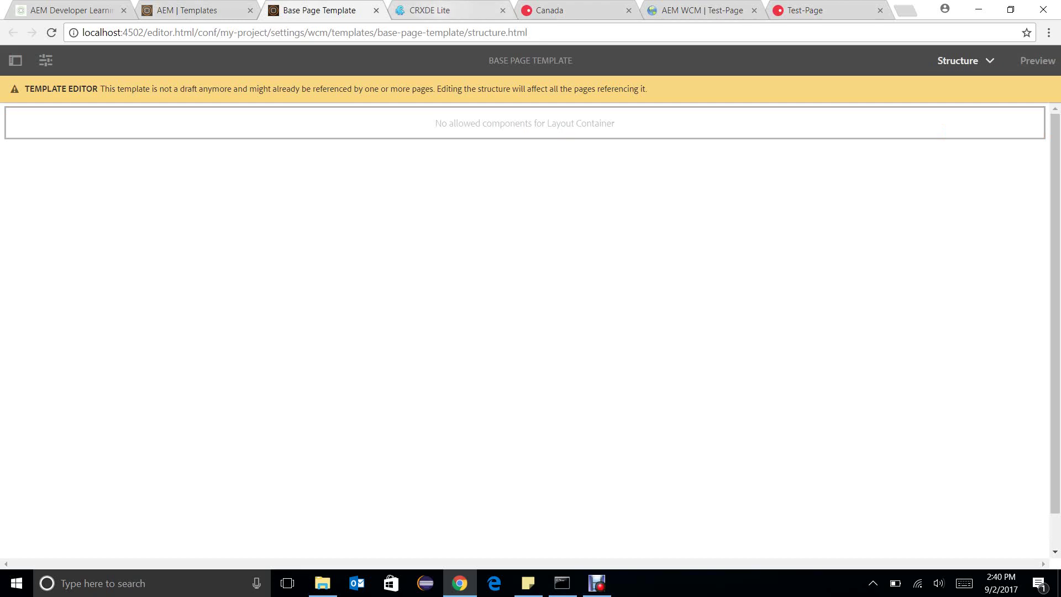
key("ctrl+4")
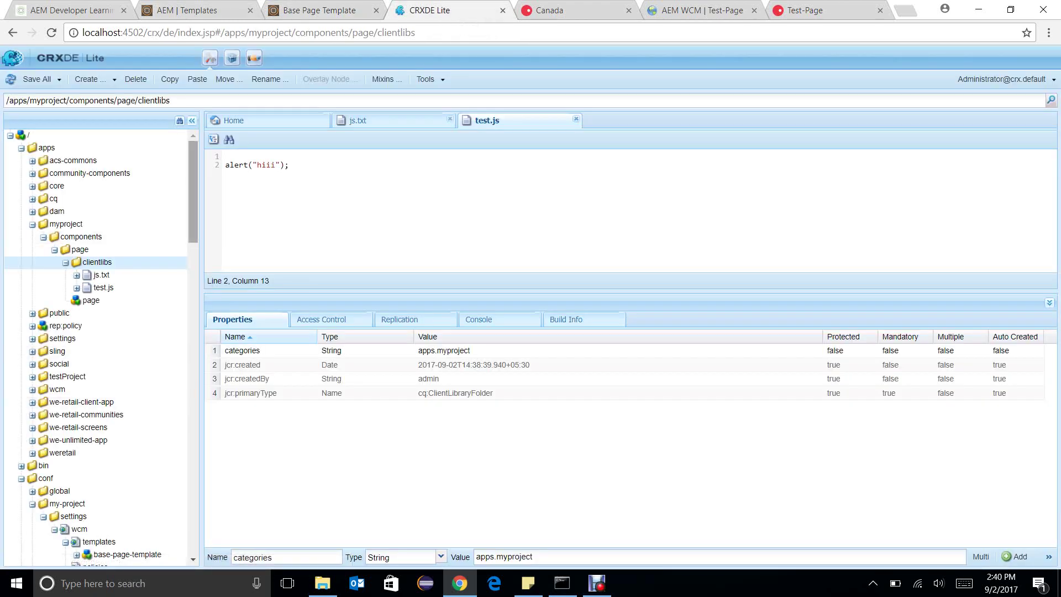
Expand my-project's wcm policies down to the policy node under myproject/components/page/page, refreshing the tree and widening it.
scroll(99, 348, "down", 6)
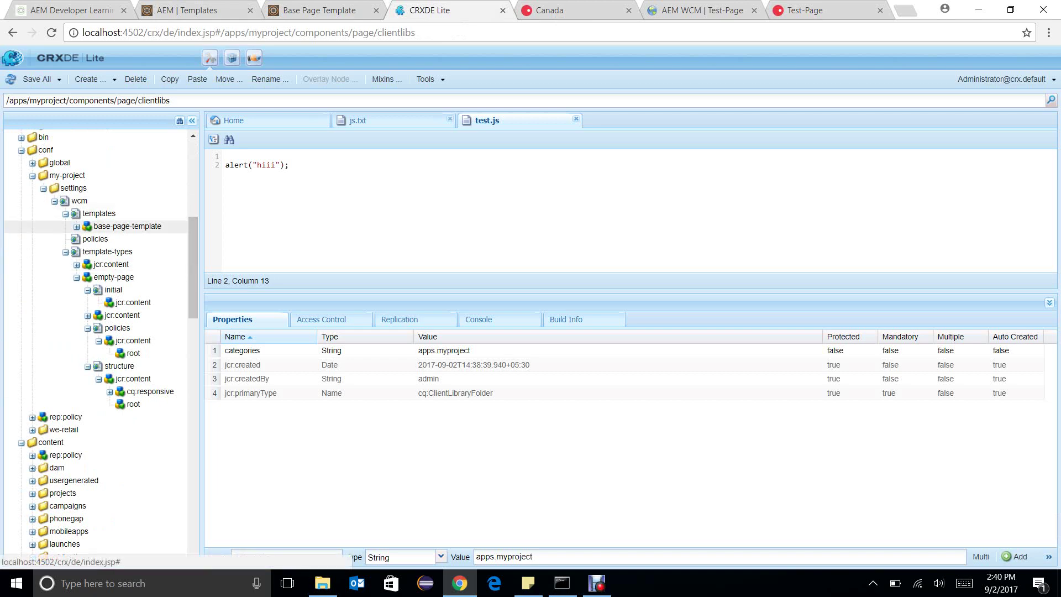
left_click(95, 240)
left_click(11, 79)
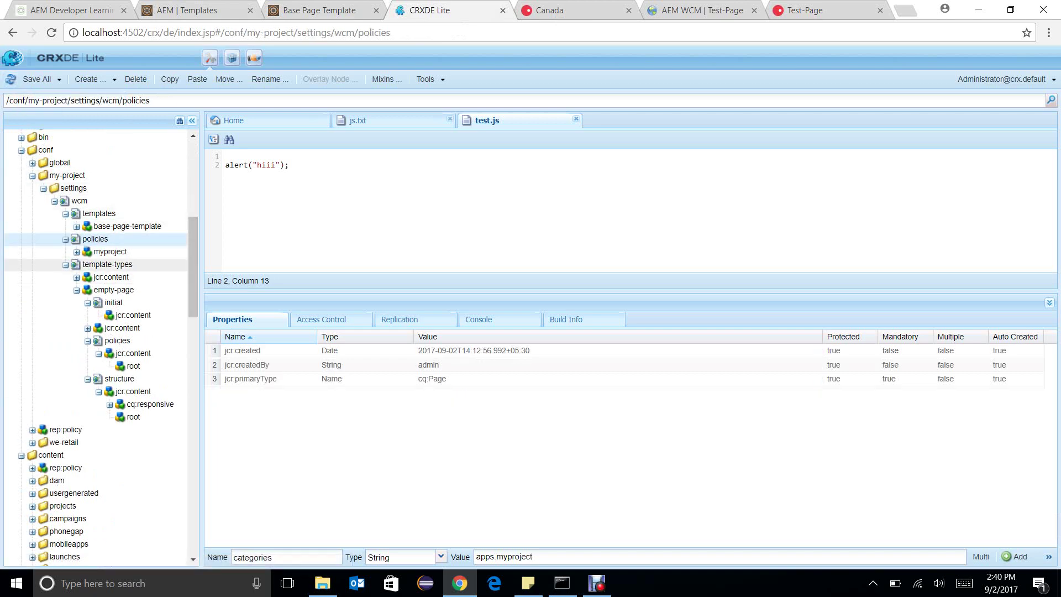
double_click(110, 252)
double_click(133, 265)
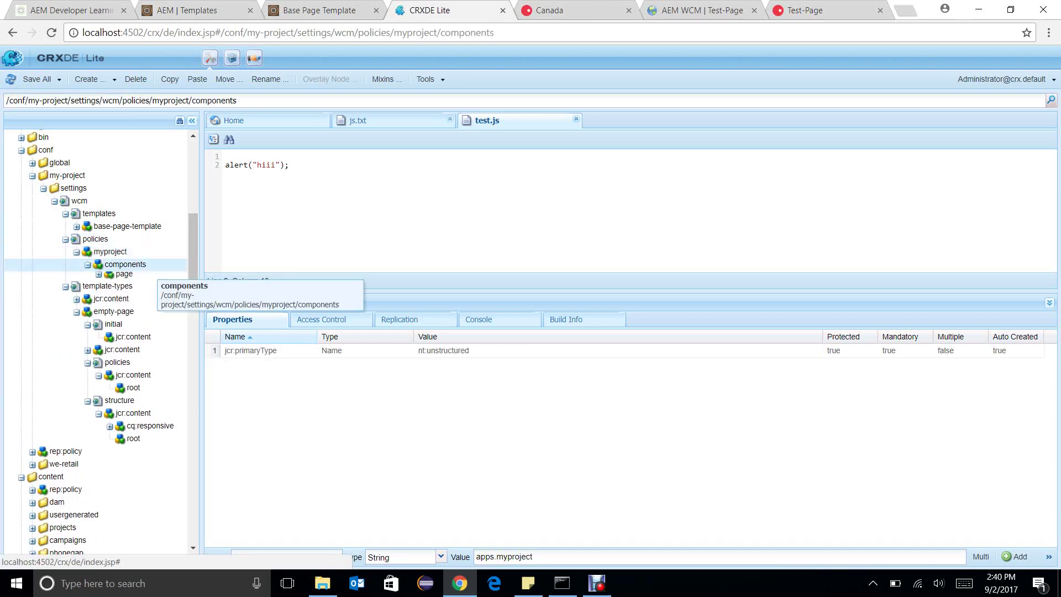
double_click(126, 277)
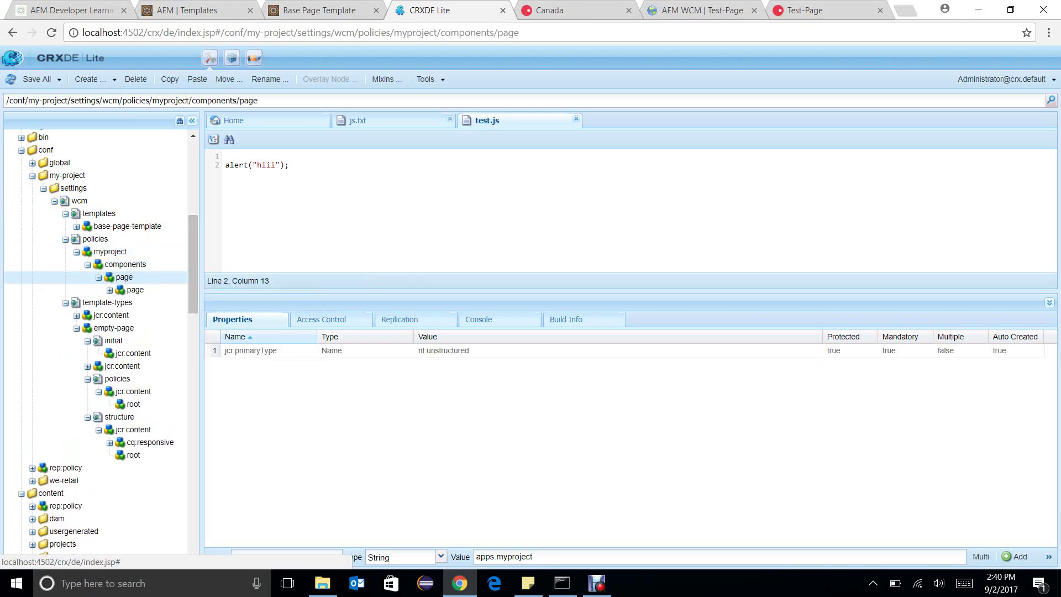
right_click(233, 258)
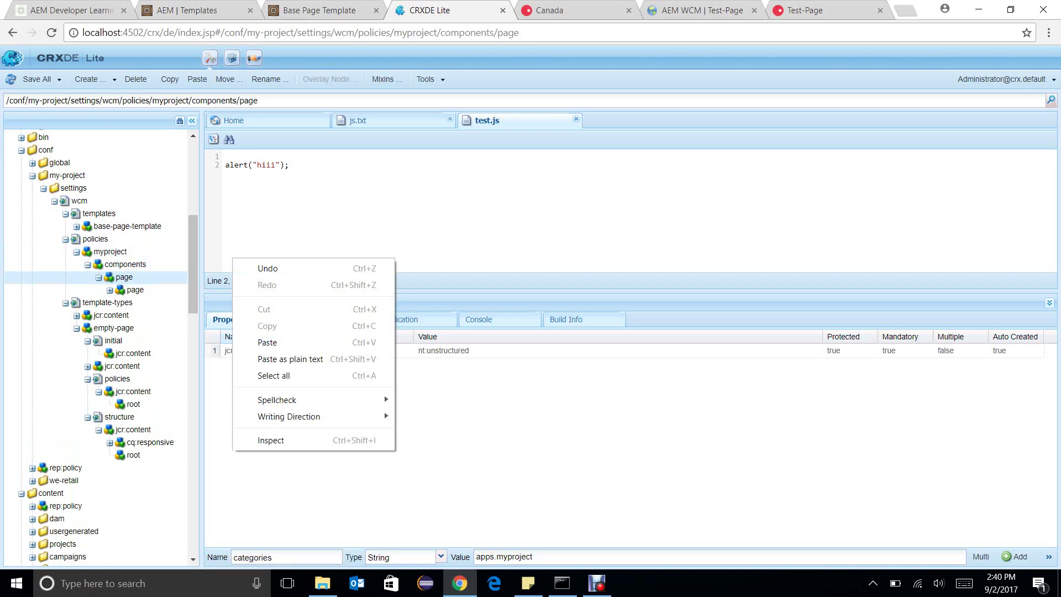
key("Escape")
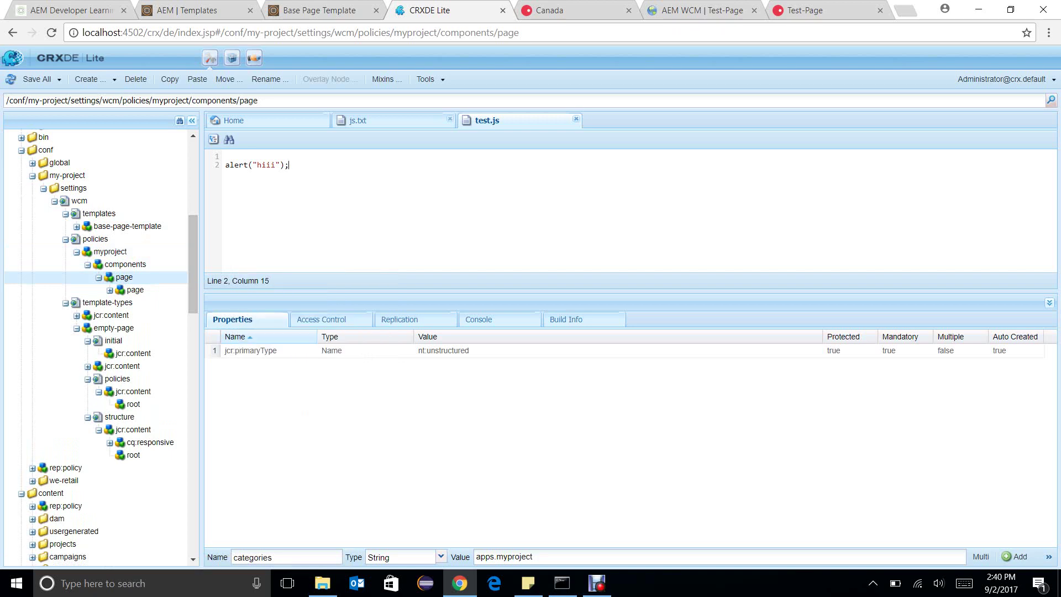
left_click_drag(202, 263, 235, 262)
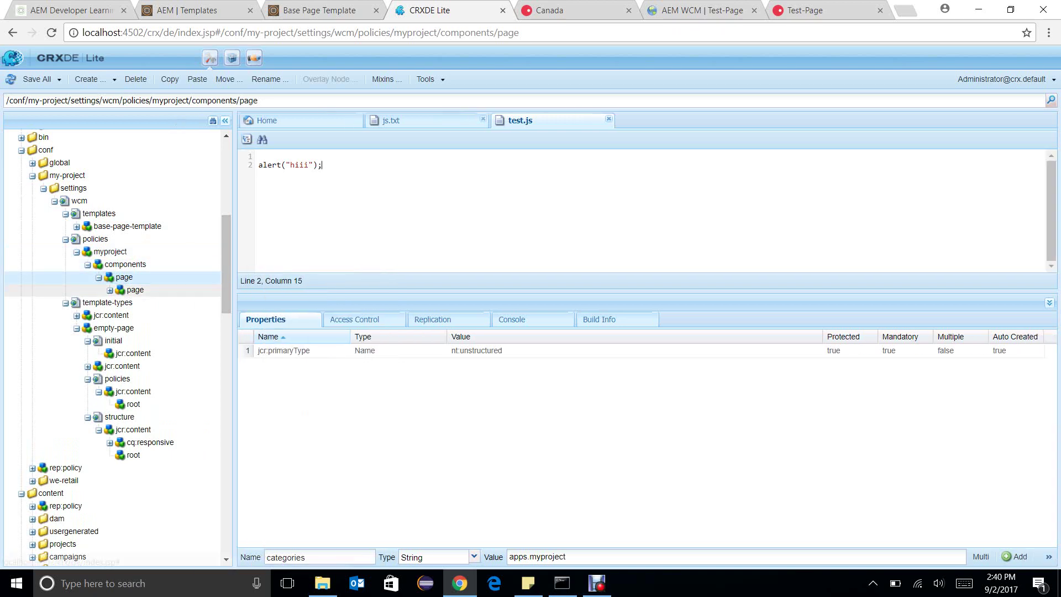
double_click(135, 290)
View the properties of the jcr:content node under base-page-template's initial node.
left_click(148, 227)
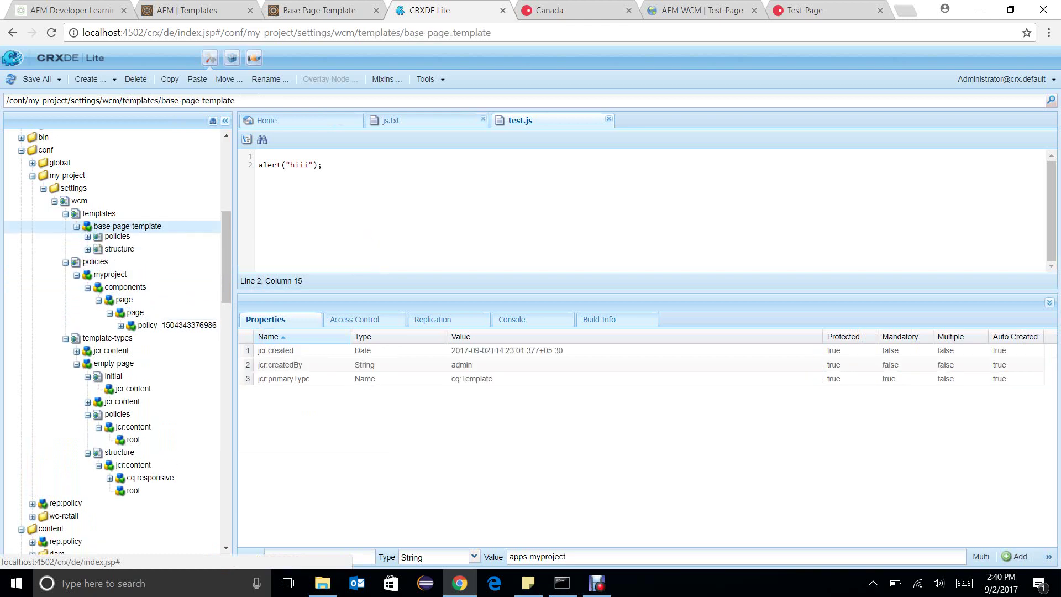
left_click(113, 238)
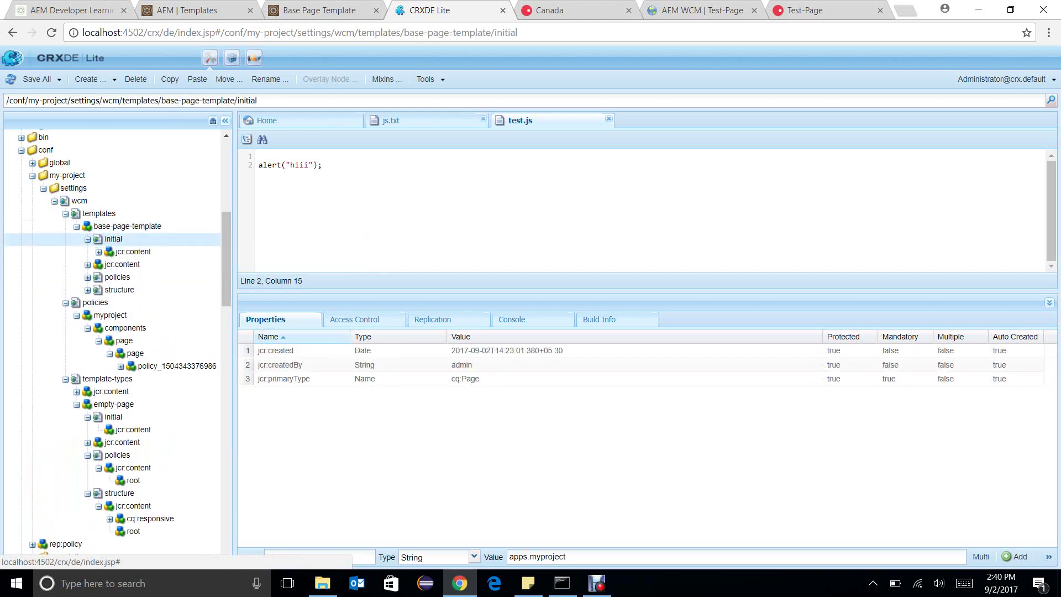
left_click(133, 251)
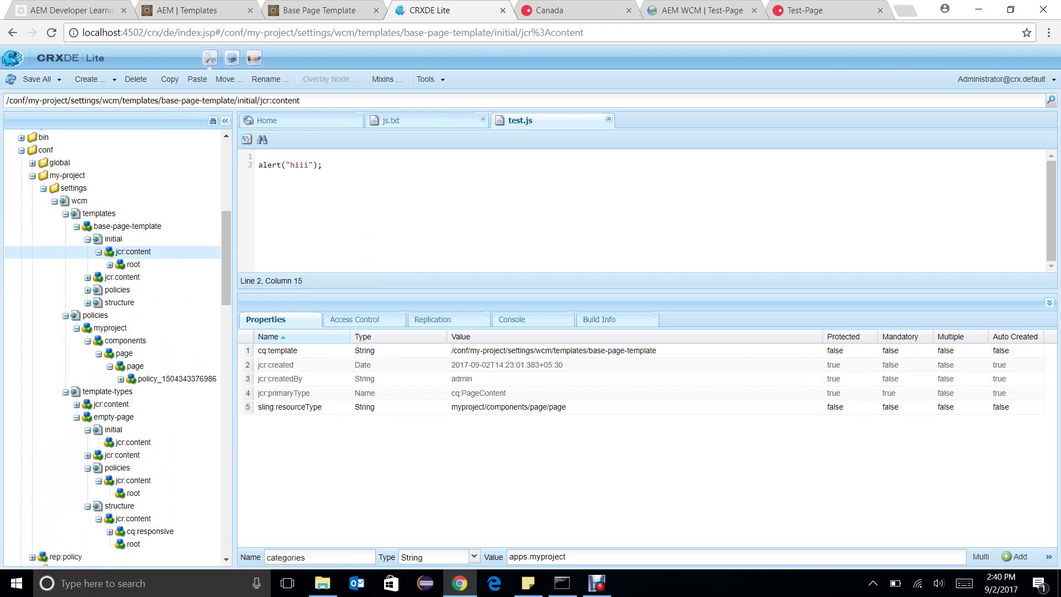
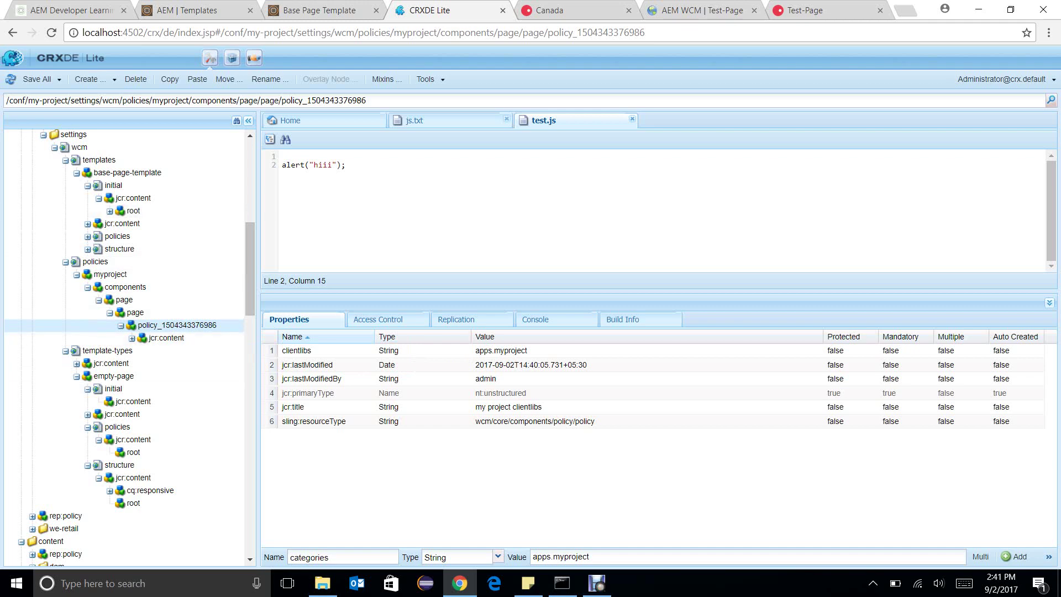
Highlight the portion of the policy node's repository path that starts at myproject.
left_click(177, 101)
left_click(178, 101)
left_click_drag(152, 101, 335, 100)
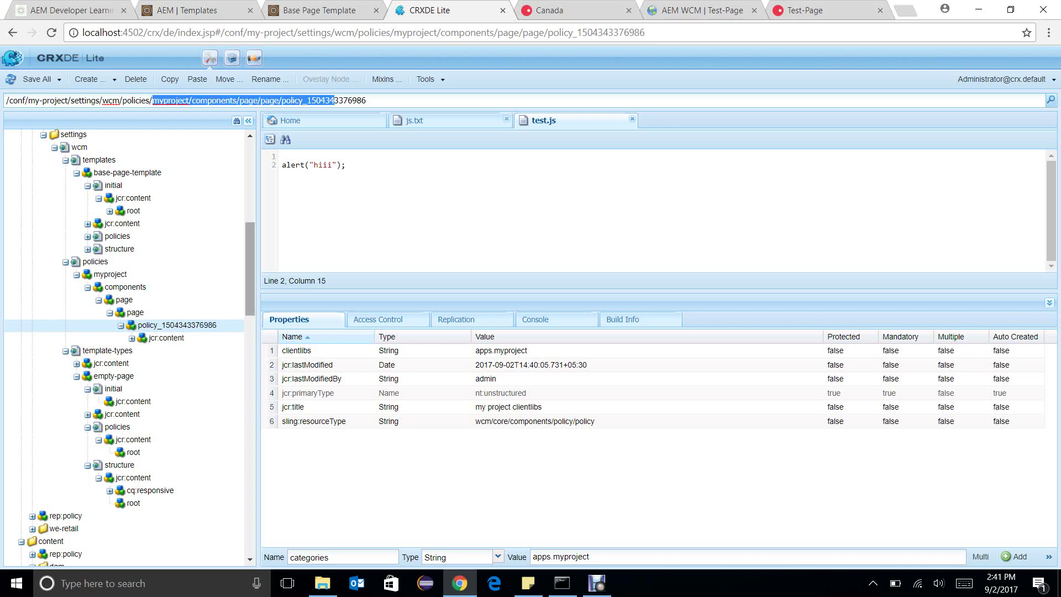
Refresh the policies node of base-page-template and view the properties of its jcr:content node.
scroll(122, 310, "up", 2)
double_click(117, 324)
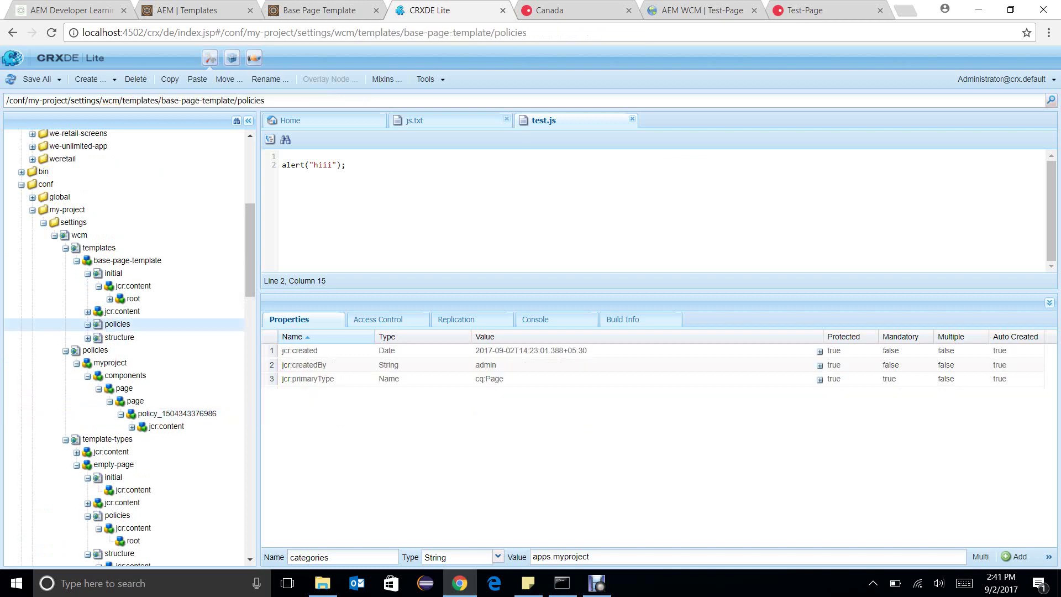
left_click(133, 337)
double_click(133, 348)
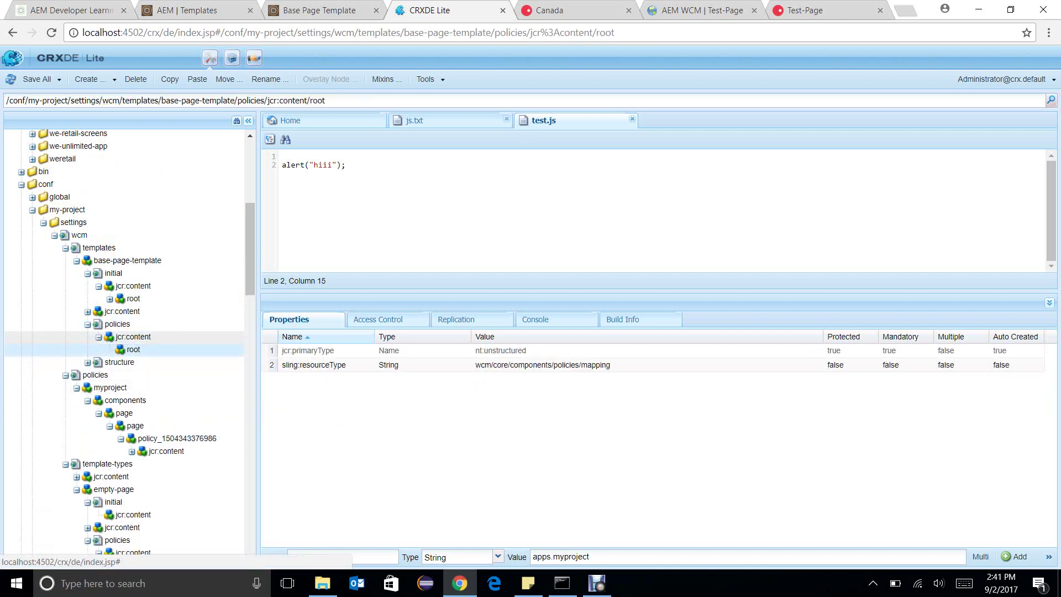
left_click(117, 324)
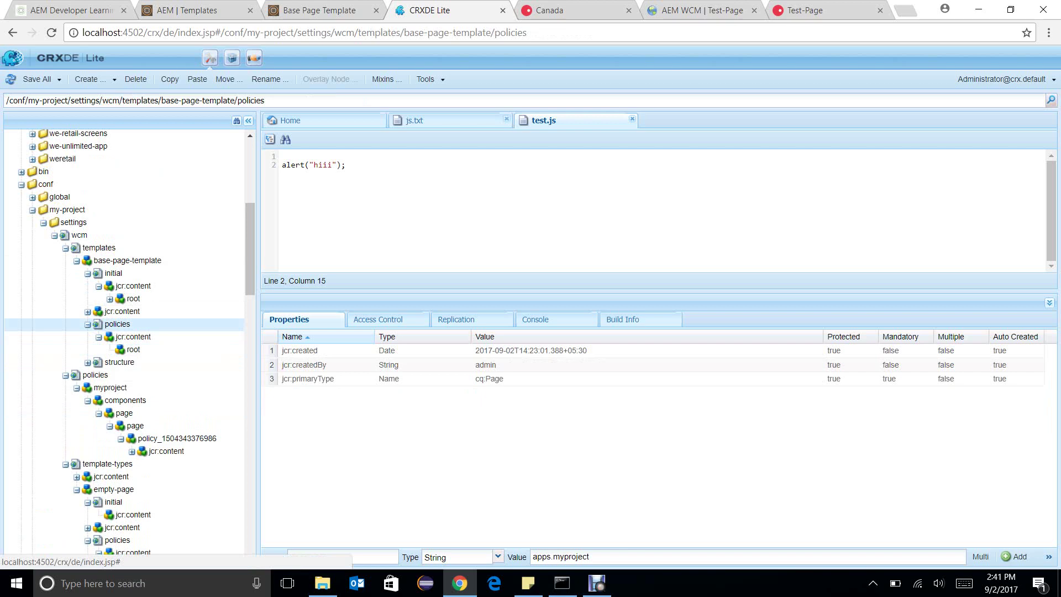
left_click(10, 80)
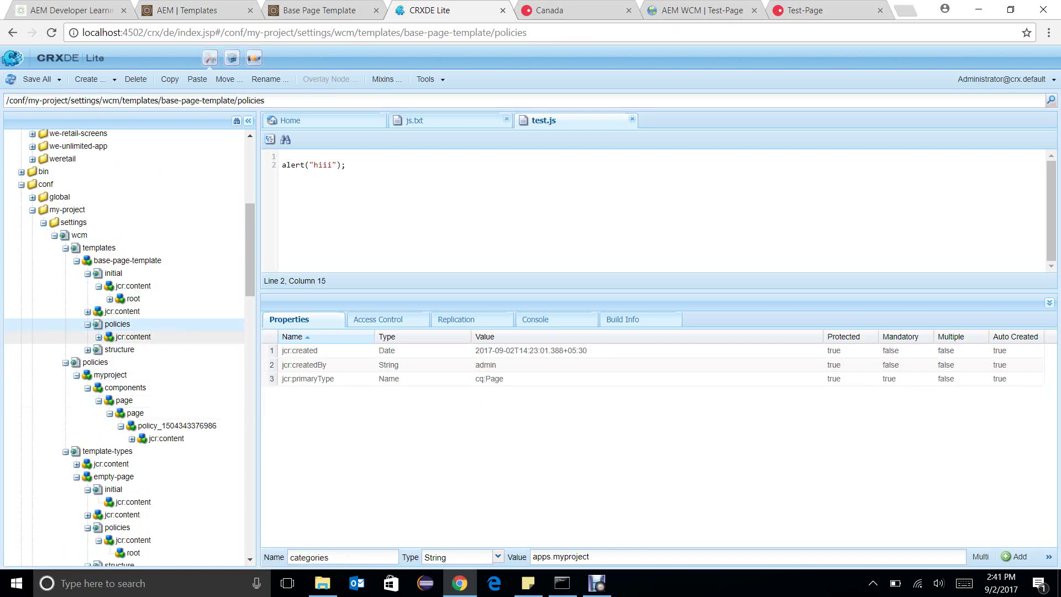
double_click(133, 337)
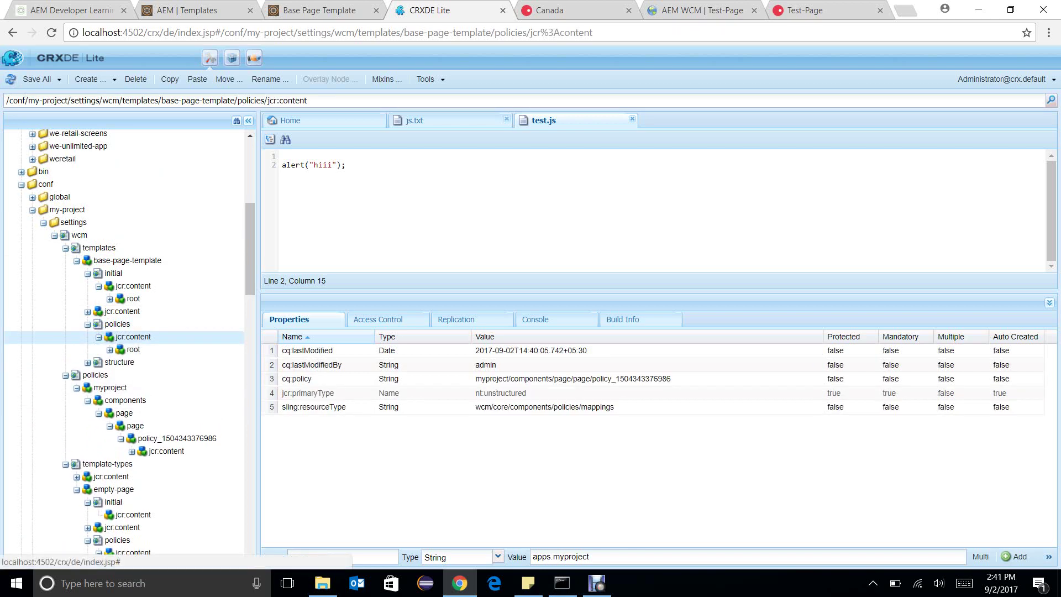
Copy the cq:policy property from the jcr:content node under base-page-template's policies.
left_click(573, 380)
left_click_drag(250, 259, 250, 266)
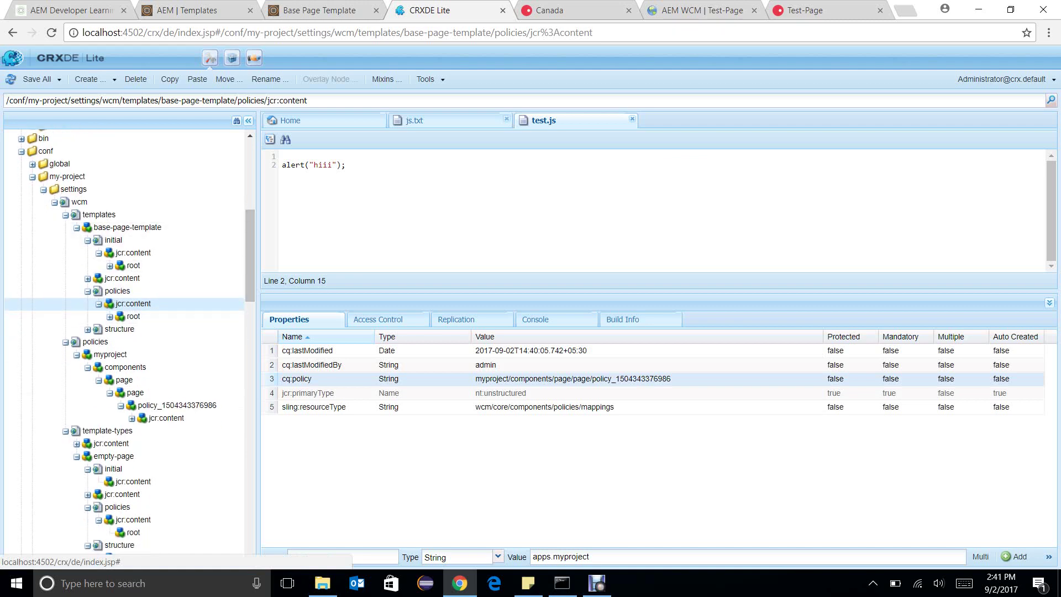
double_click(492, 379)
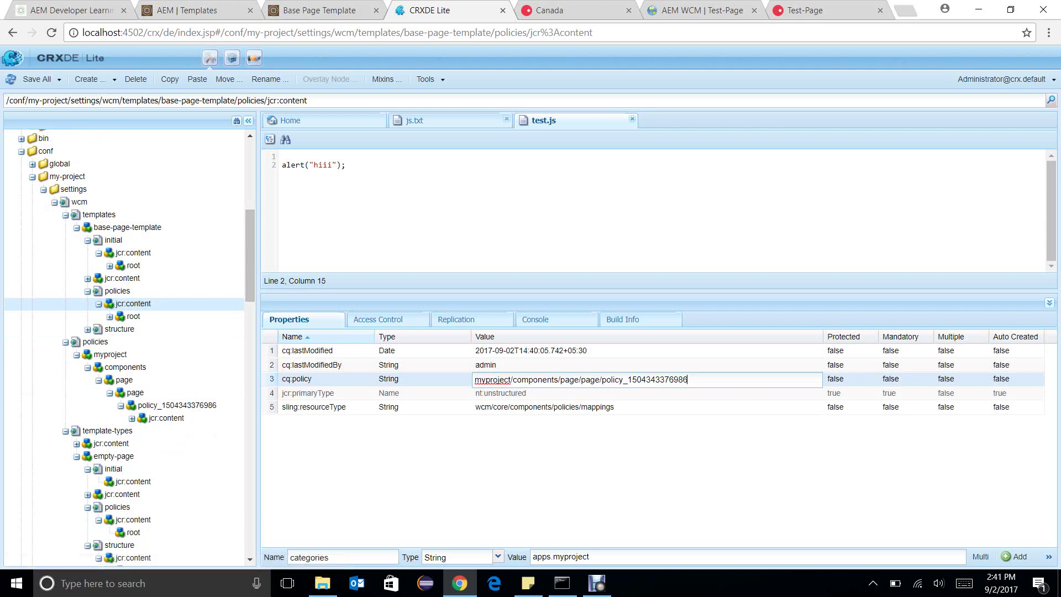
right_click(439, 373)
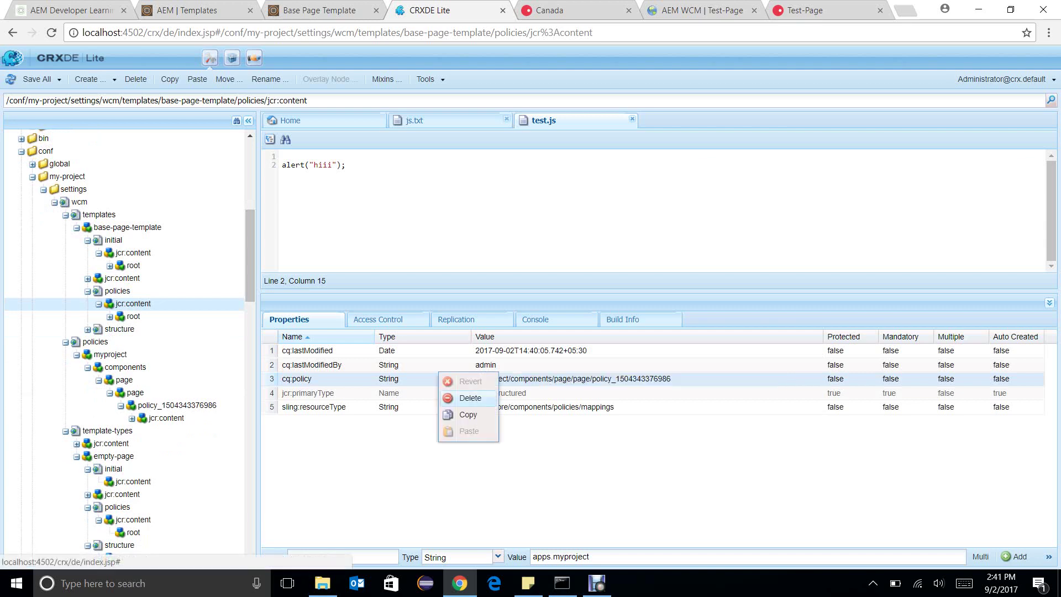
left_click(468, 415)
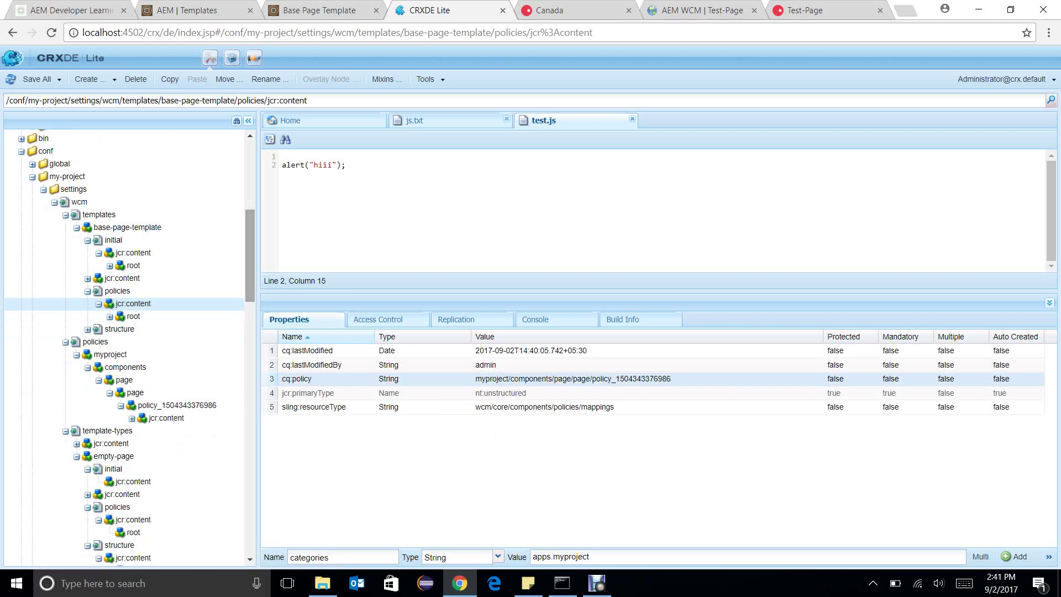
Paste the cq:policy property onto the jcr:content node under the empty-page template type's policies.
scroll(127, 326, "down", 3)
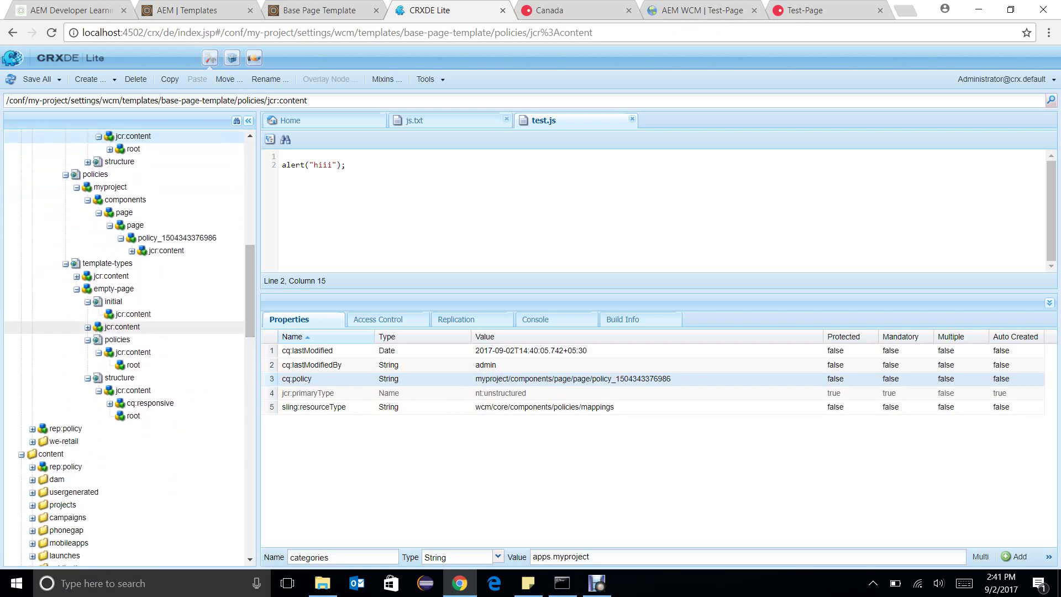
left_click(133, 352)
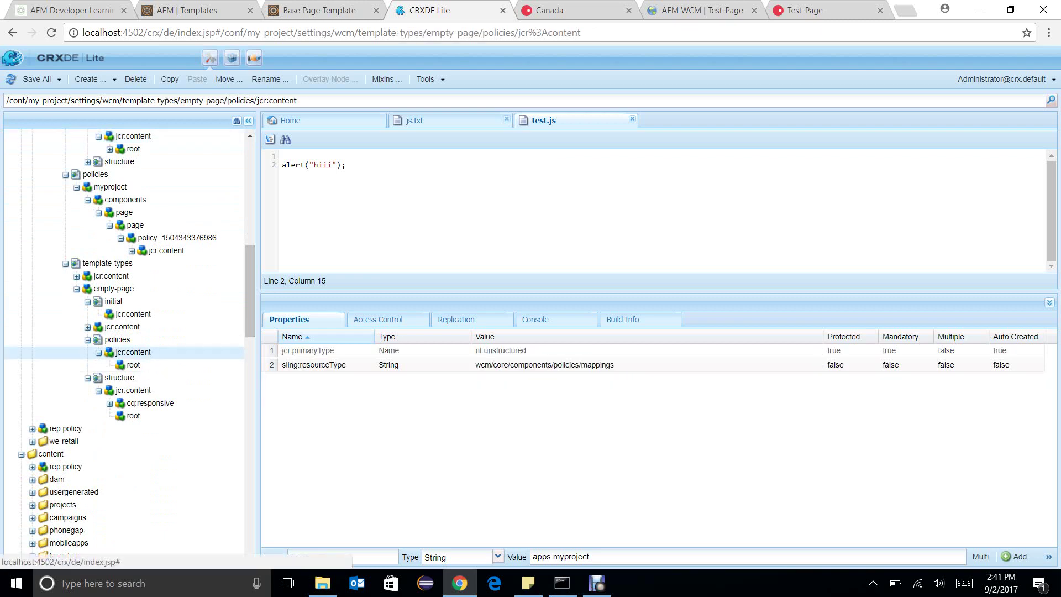
right_click(370, 348)
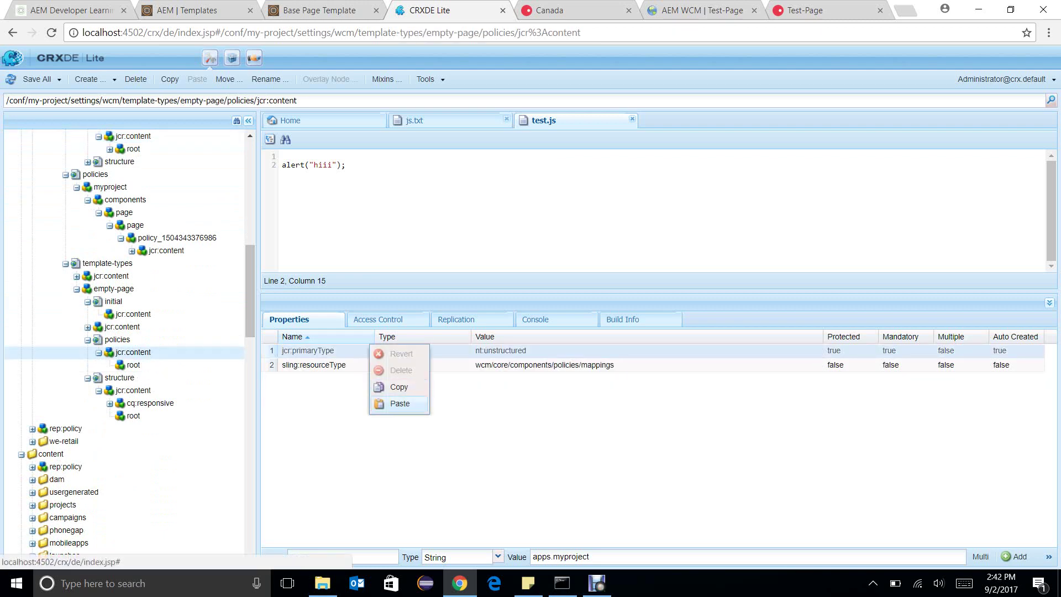
left_click(399, 403)
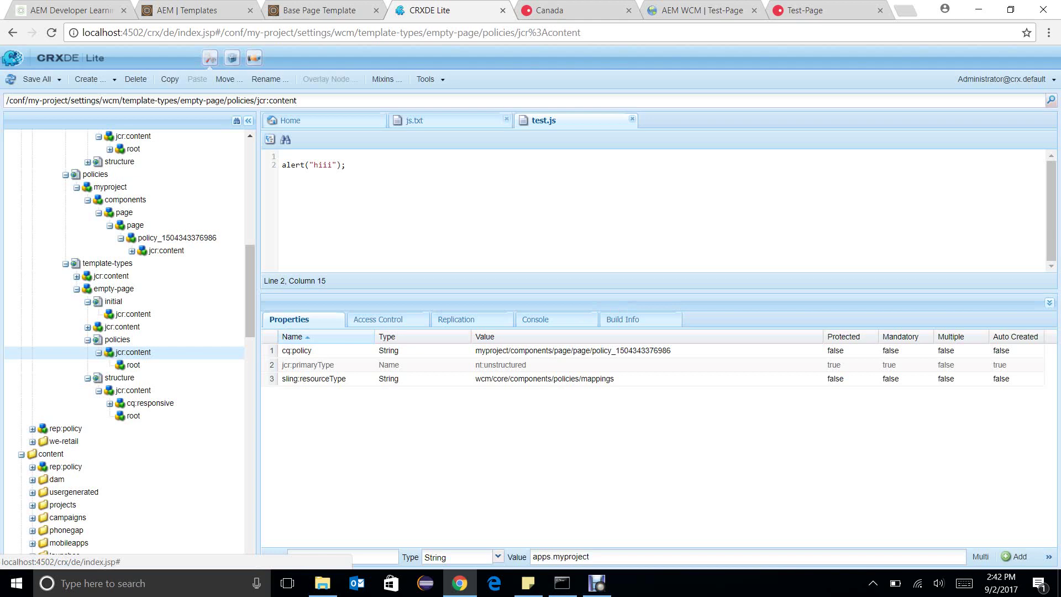
type("categories")
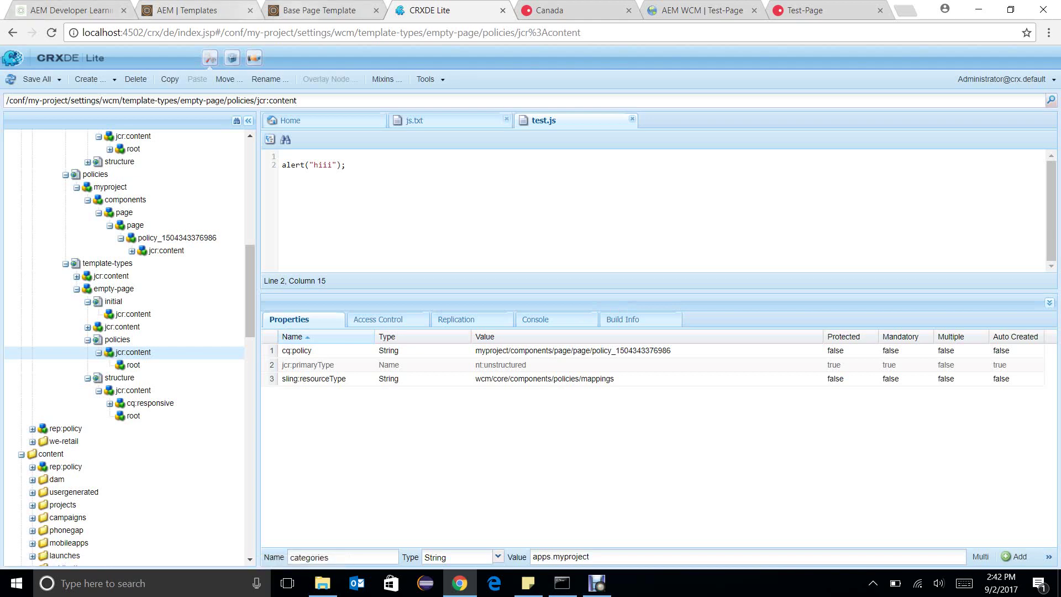
Switch to the AEM Templates console and reopen the my-project template folder through the product navigation.
key("ctrl+Page_Up")
key("ctrl+Page_Up")
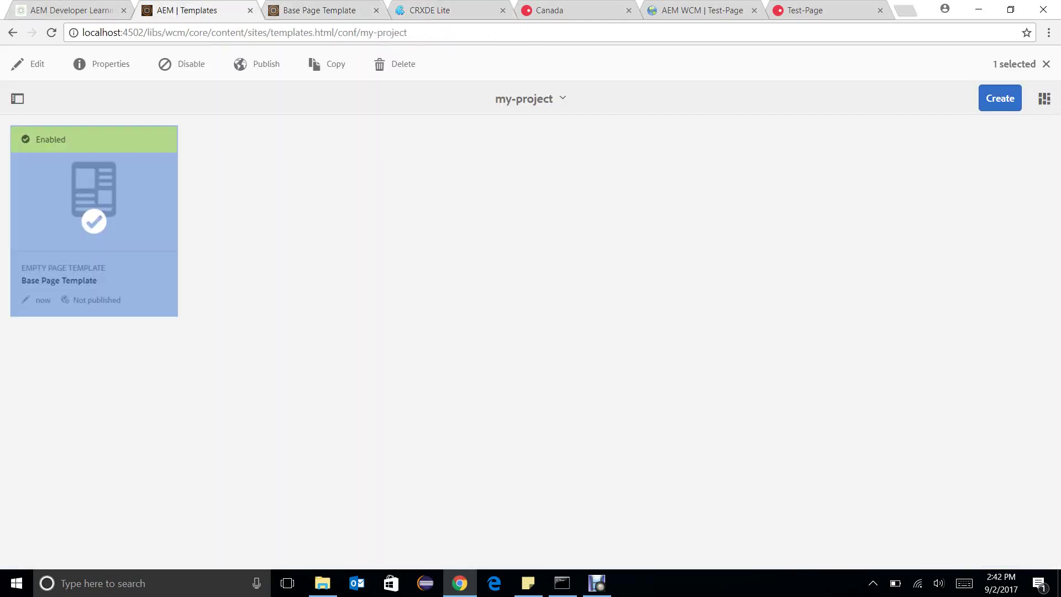
key("alt+Left")
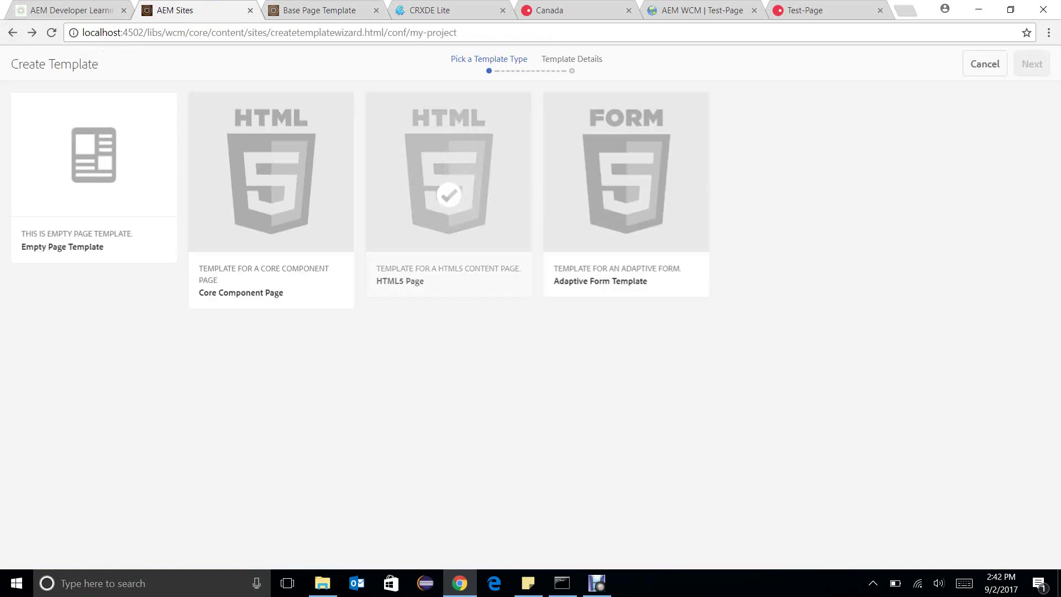
key("alt+Right")
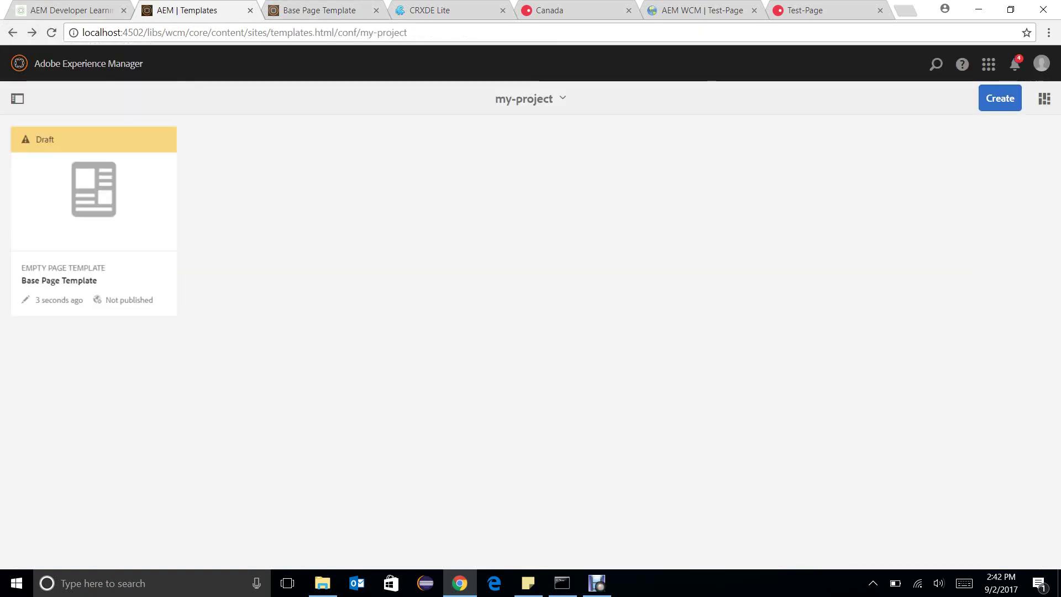
key("Escape")
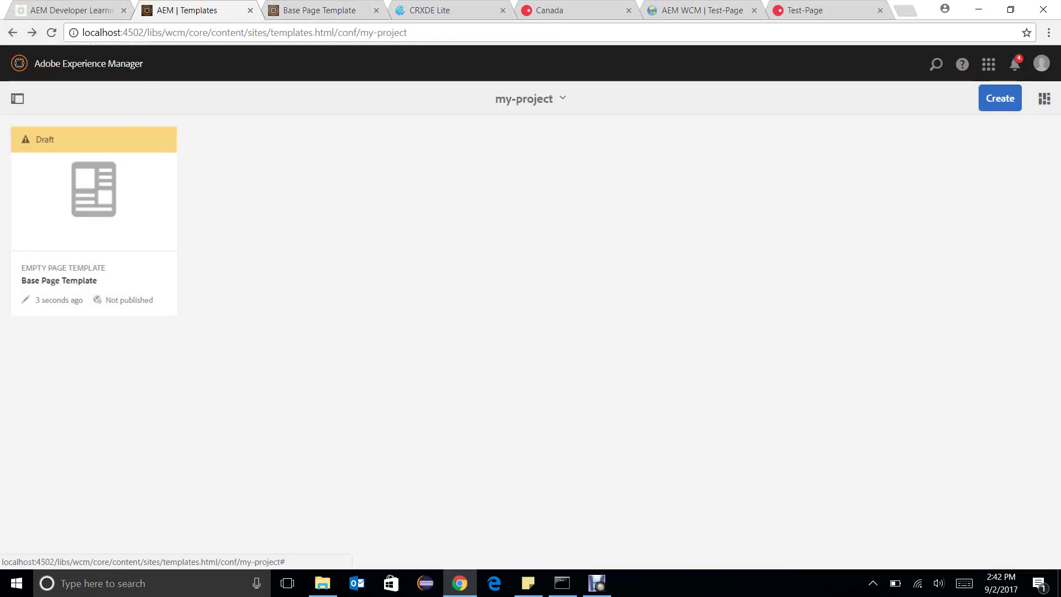
left_click(89, 63)
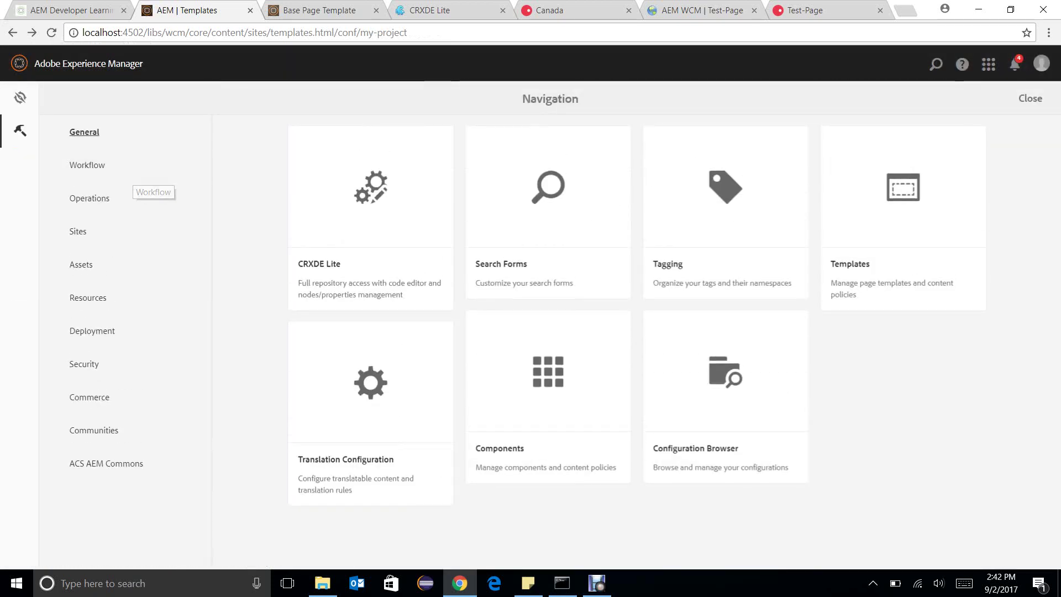
left_click(903, 219)
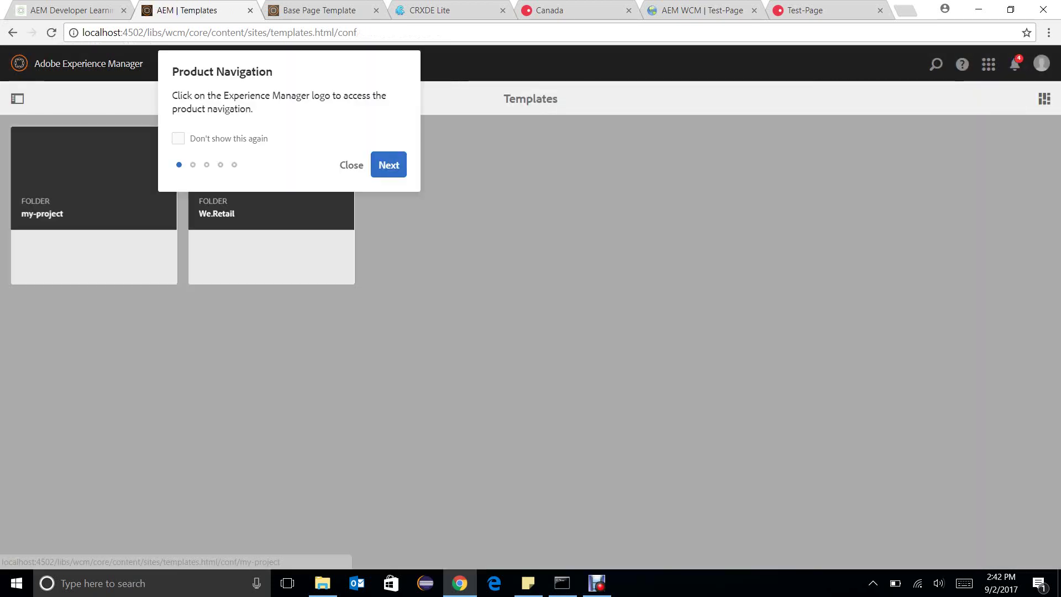
left_click(94, 178)
left_click(94, 177)
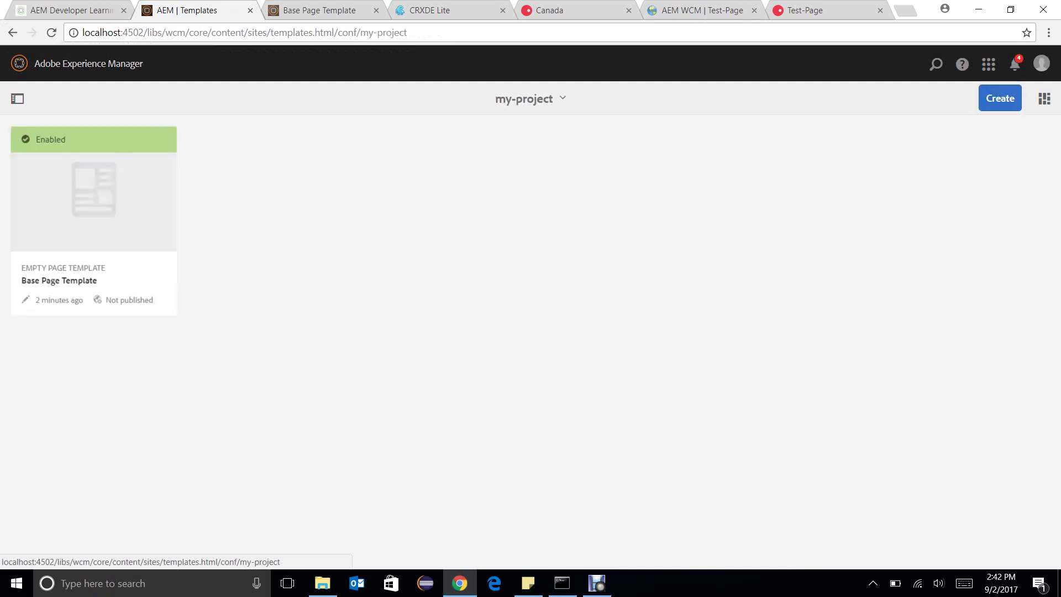
Create a template titled Test in my-project from the Empty Page Template type.
left_click(1001, 97)
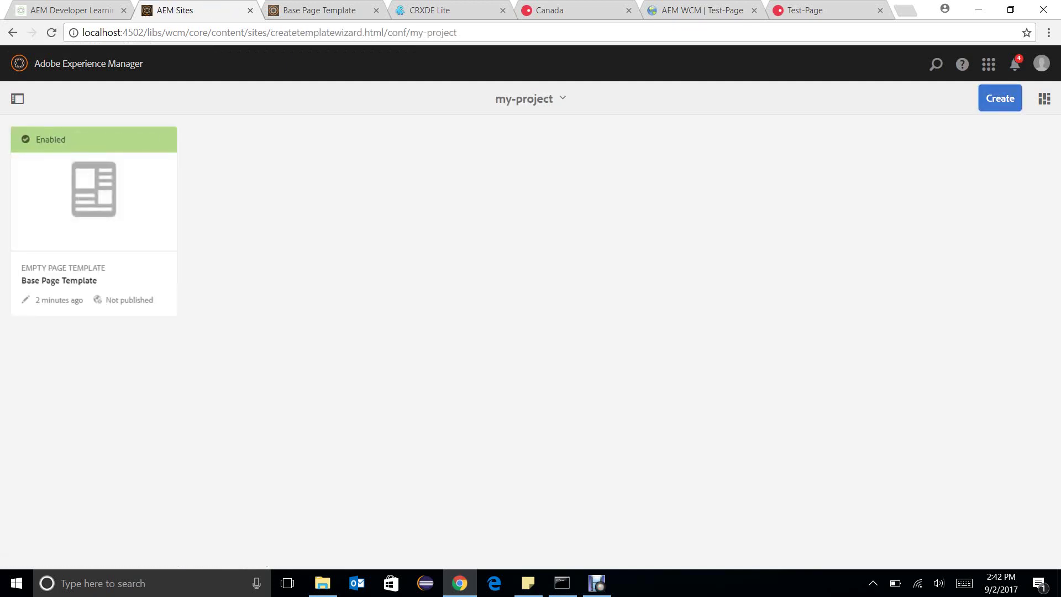
left_click(94, 177)
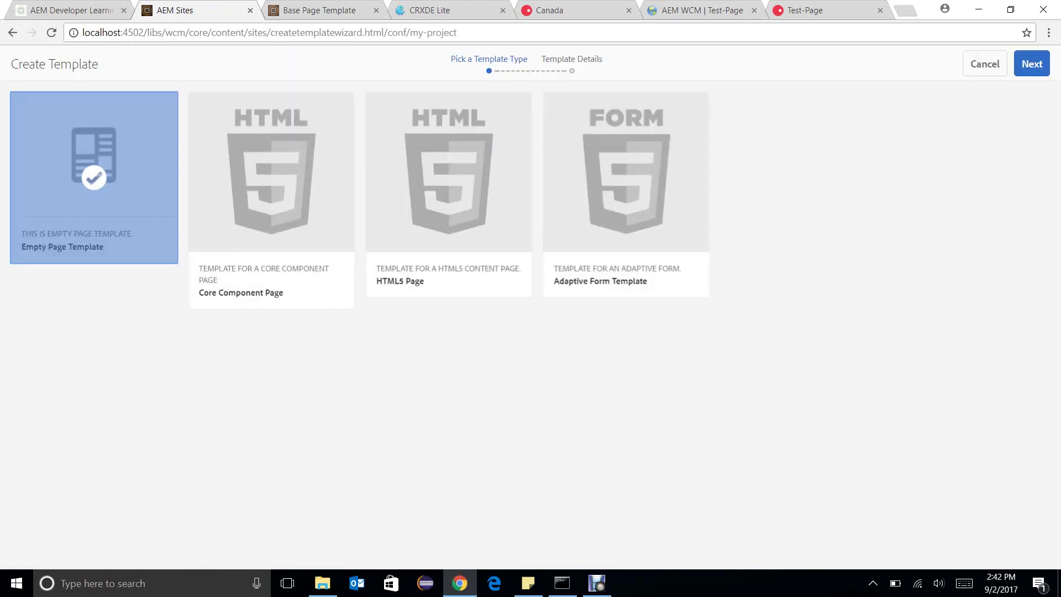
left_click(1032, 64)
left_click(375, 112)
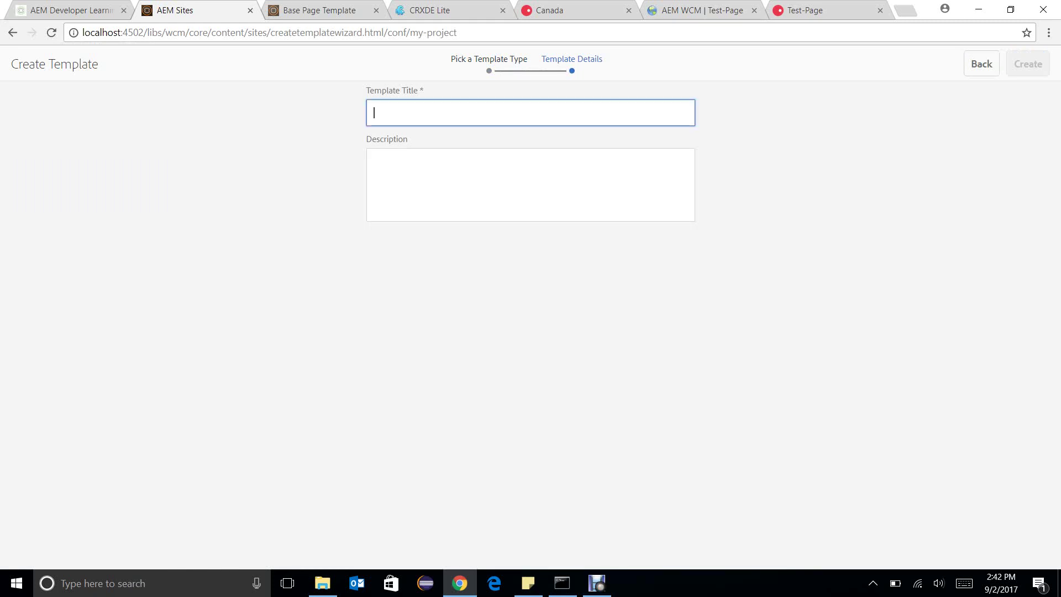
type("Test")
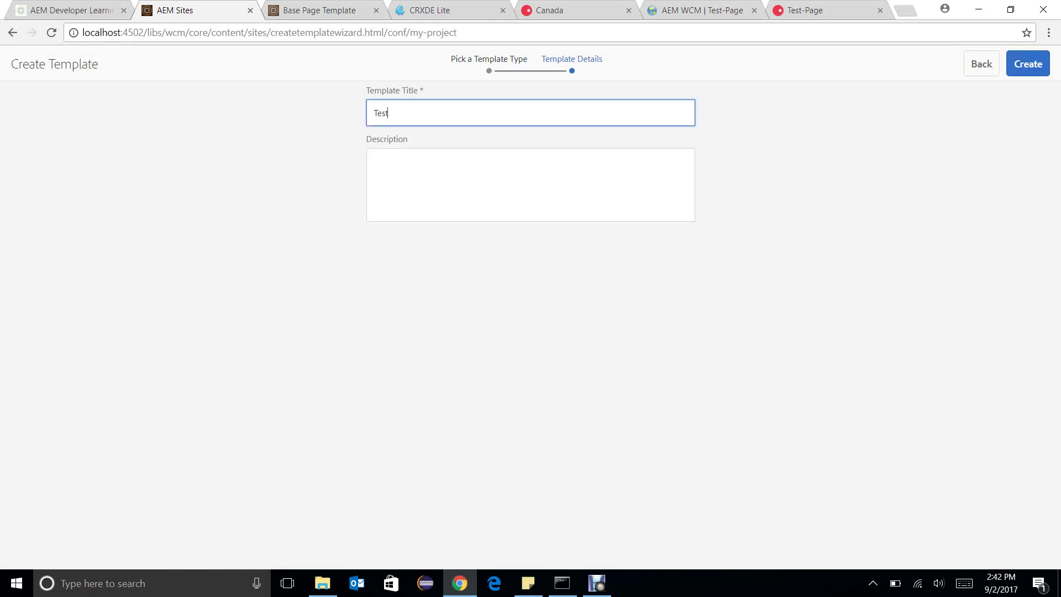
key("Return")
left_click(1028, 64)
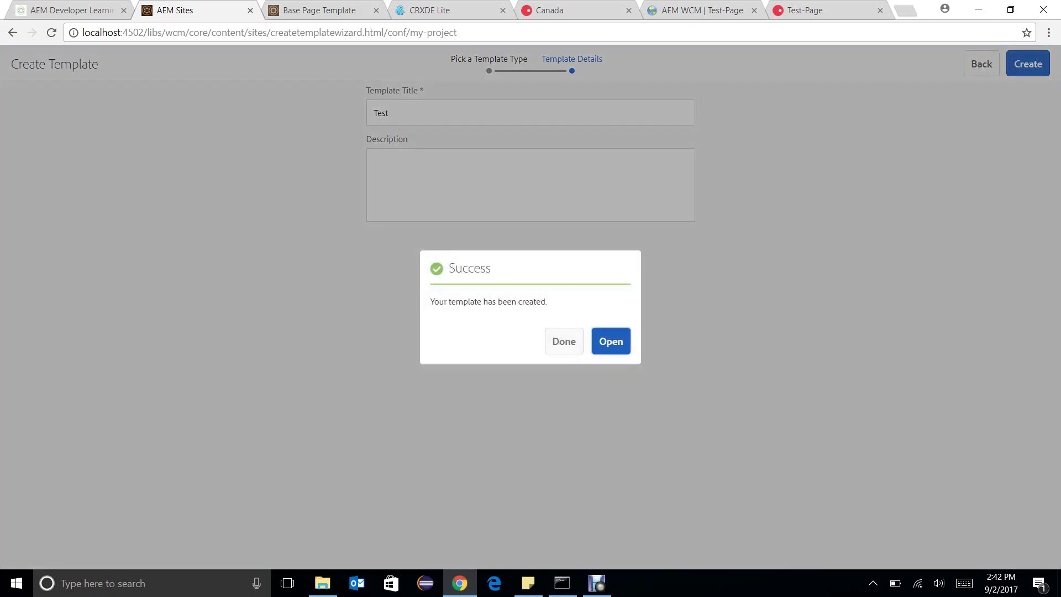
Open the new Test template in the editor for a check, close it and return to the my-project template list.
left_click(610, 341)
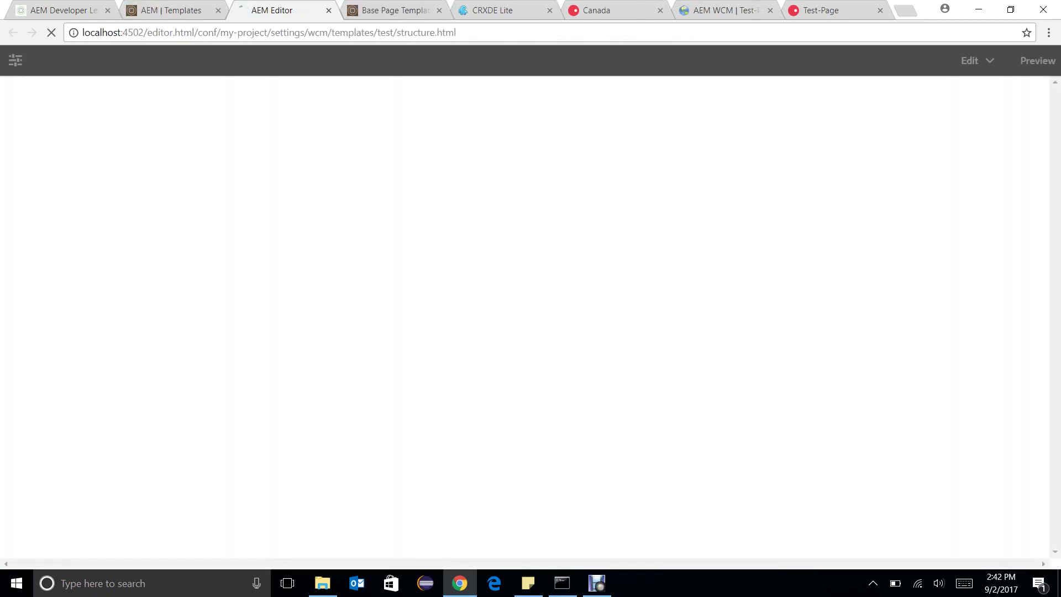
key("Return")
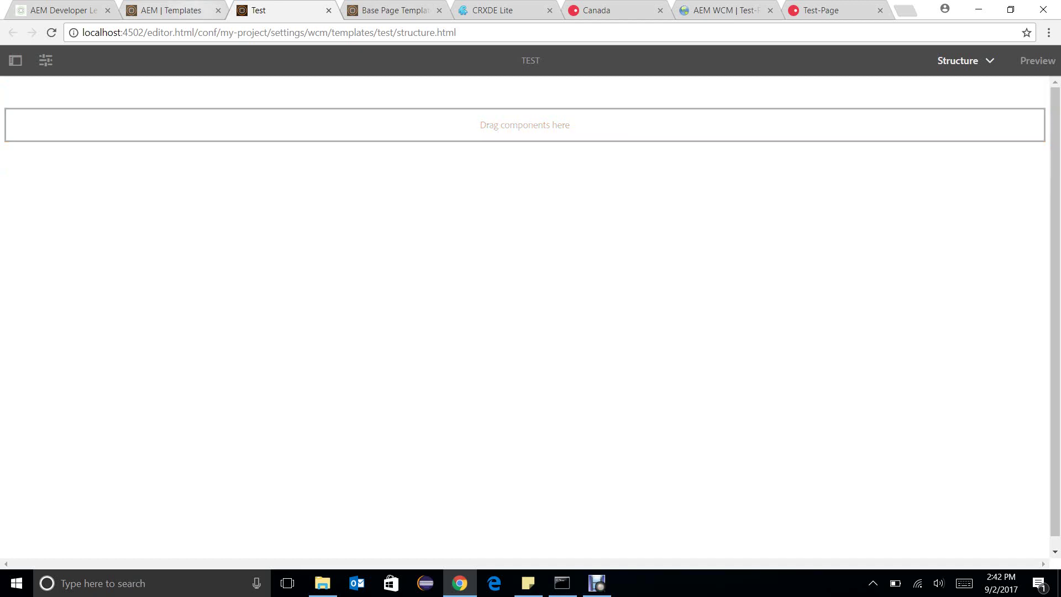
left_click(168, 10)
left_click(329, 11)
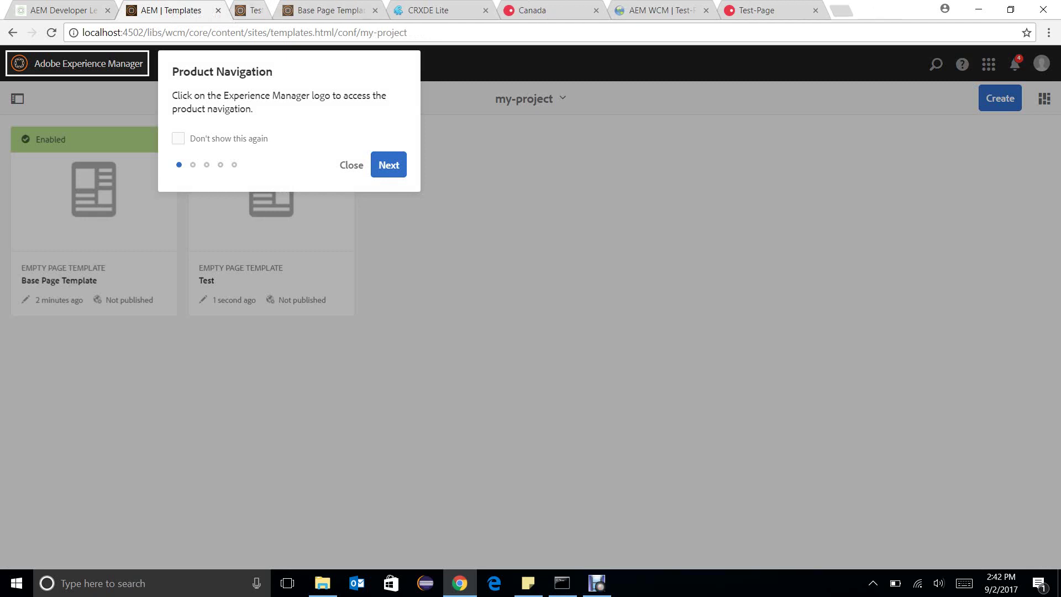
left_click(352, 165)
Start a policy titled General Policy for Base Page Template's root Layout Container, allowing the General component group.
left_click(309, 10)
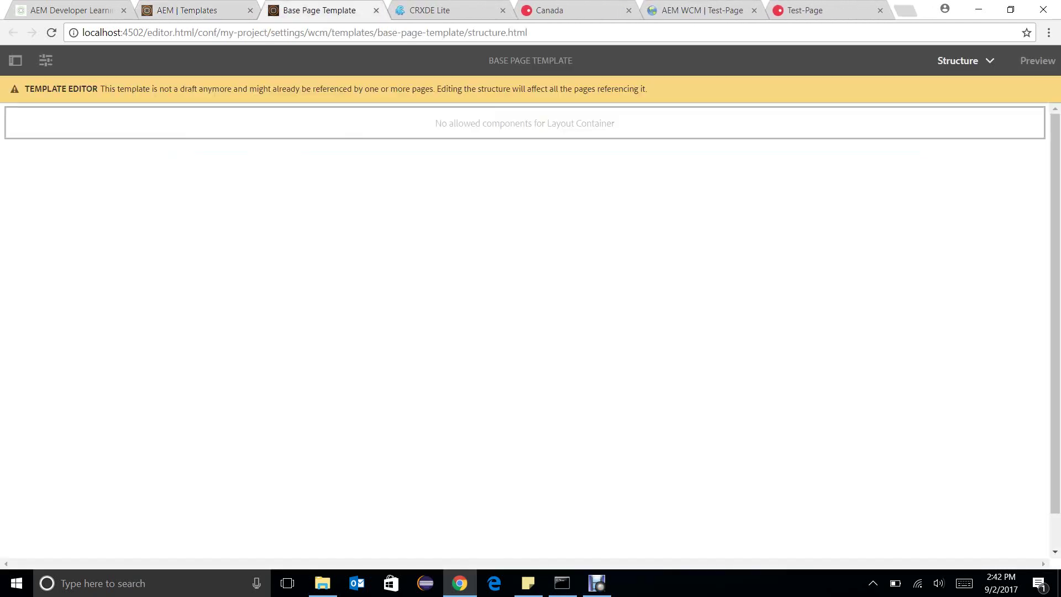
left_click(288, 125)
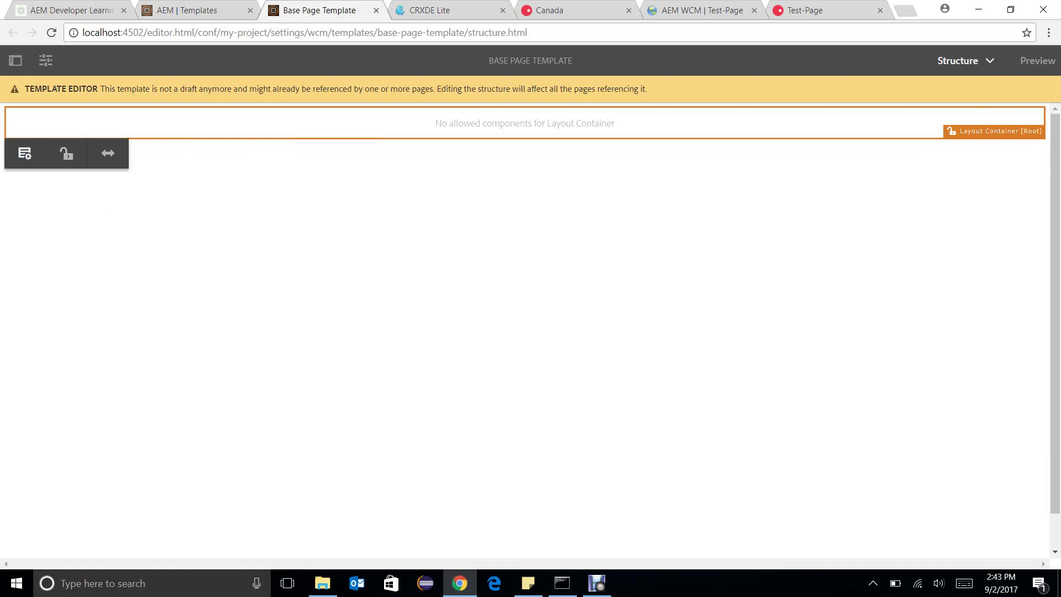
left_click(24, 153)
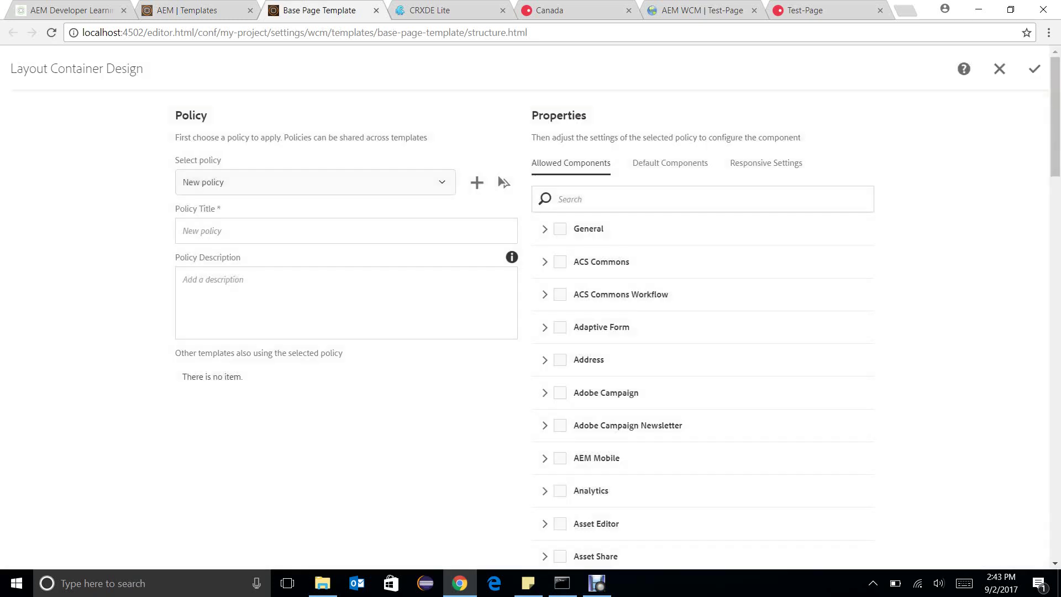
left_click(560, 229)
left_click(346, 231)
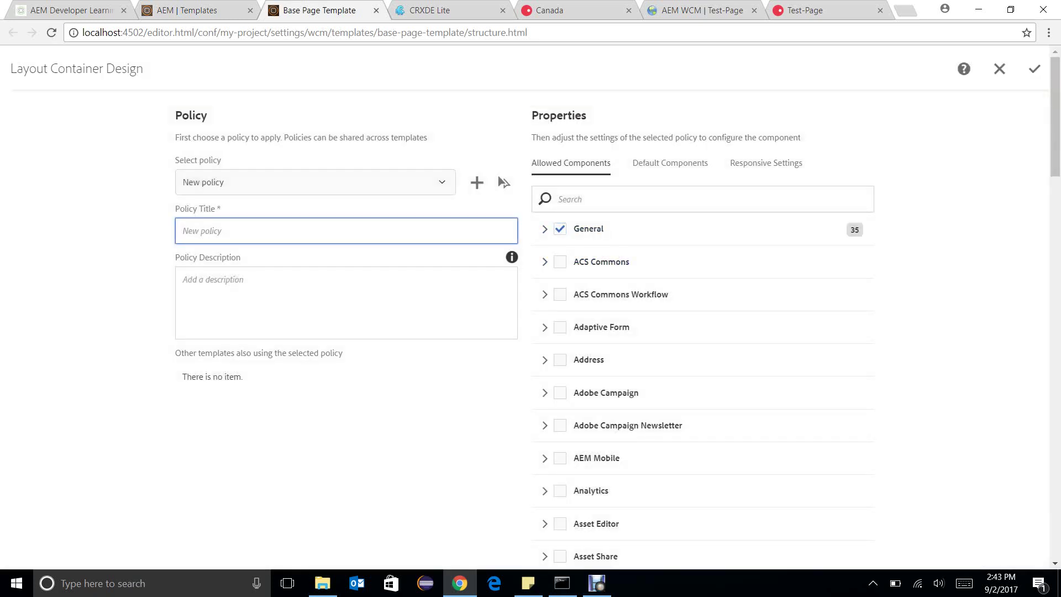
type("General Policy")
key("Tab")
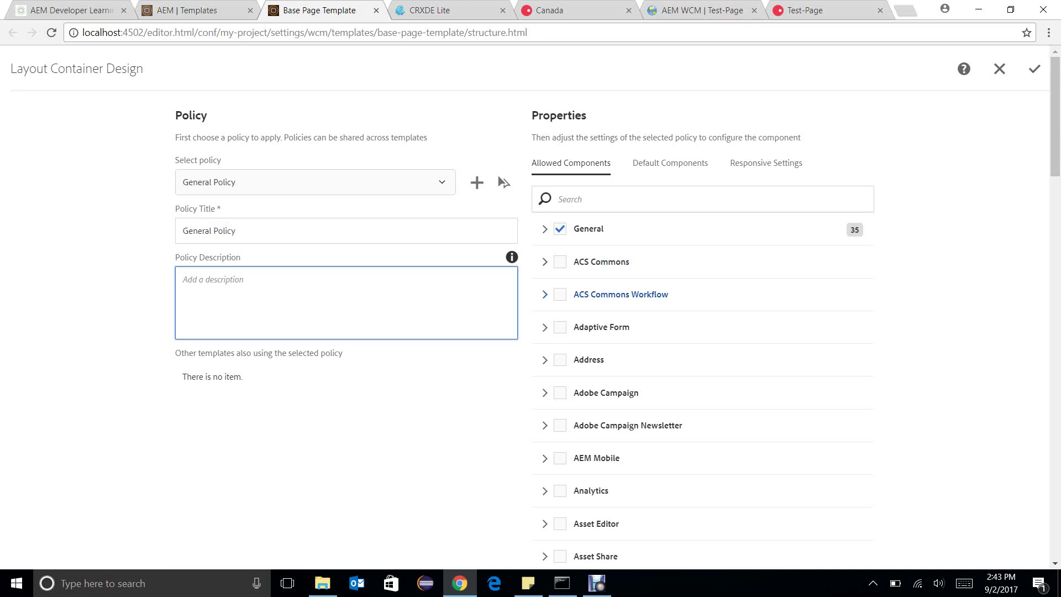
Allow the Button and Captcha components from the Adaptive Form group as well and save the layout container policy.
left_click(545, 327)
left_click(549, 358)
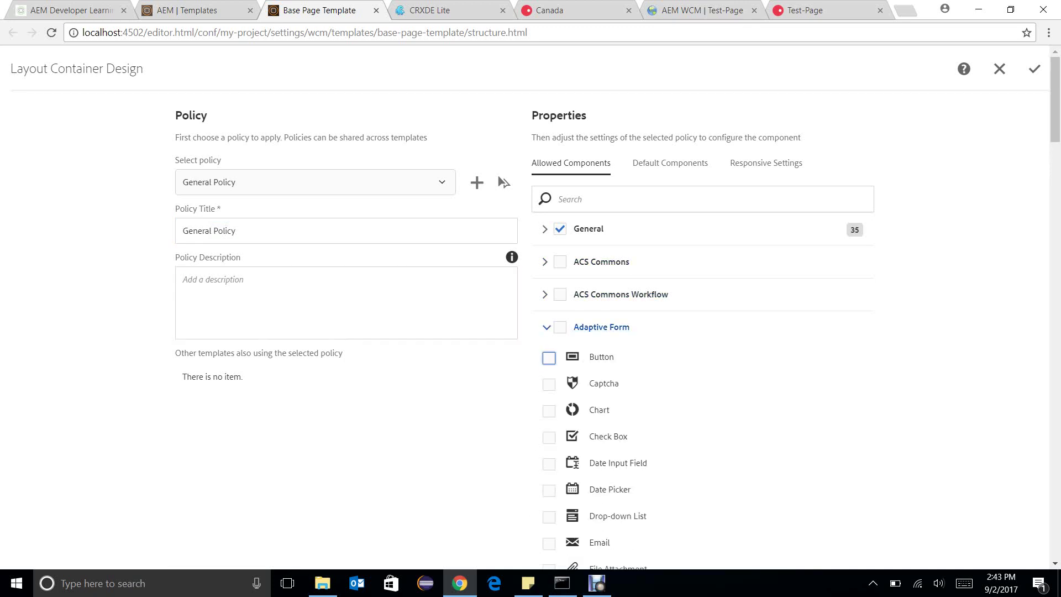
left_click(549, 385)
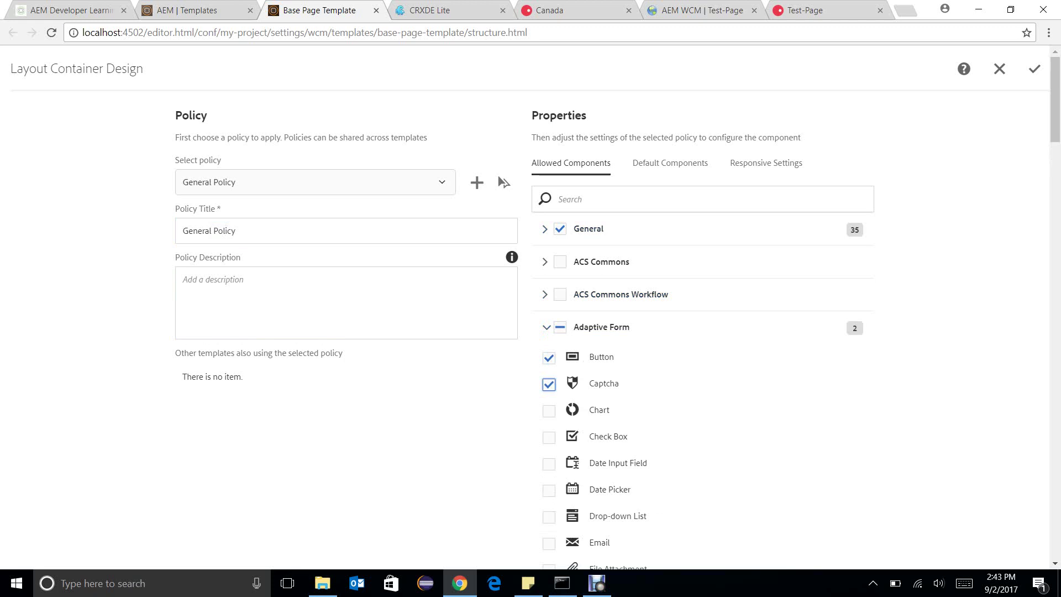
left_click(1035, 69)
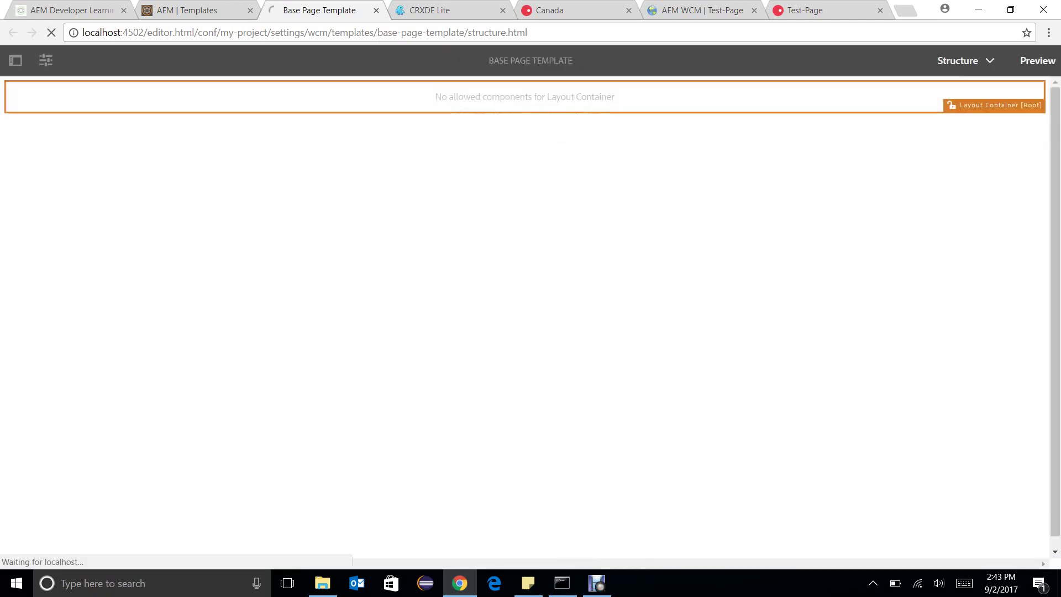
key("Return")
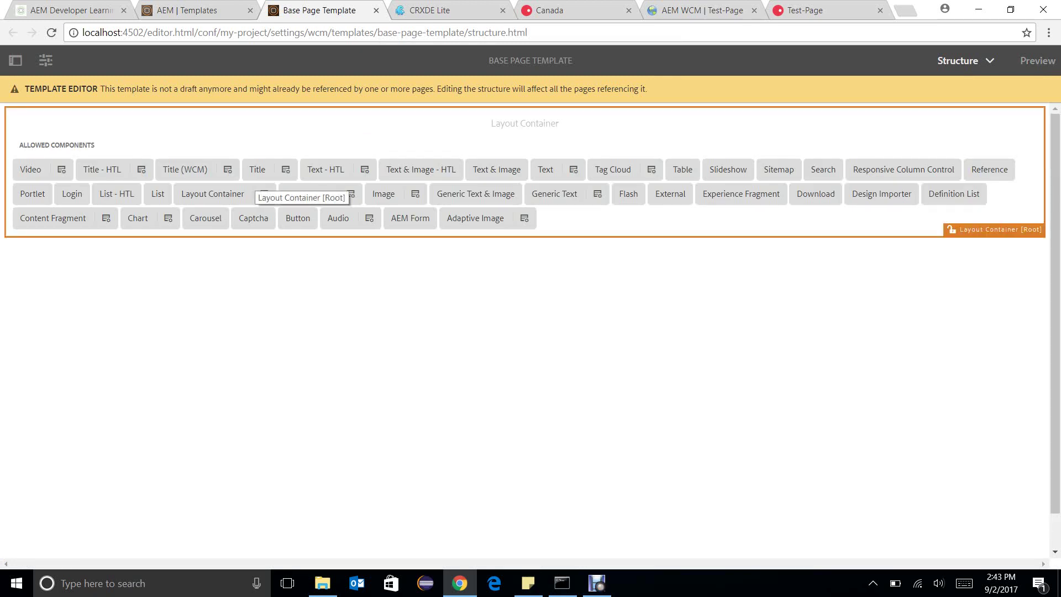
Reload Test-Page and look through the components offered for insertion in its root layout container.
left_click(805, 11)
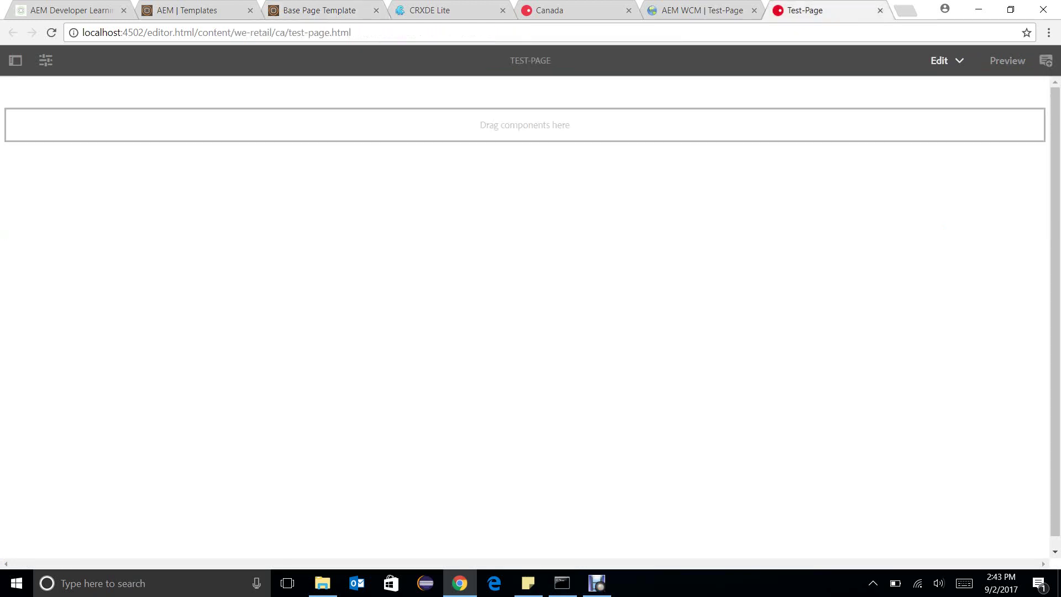
key("F5")
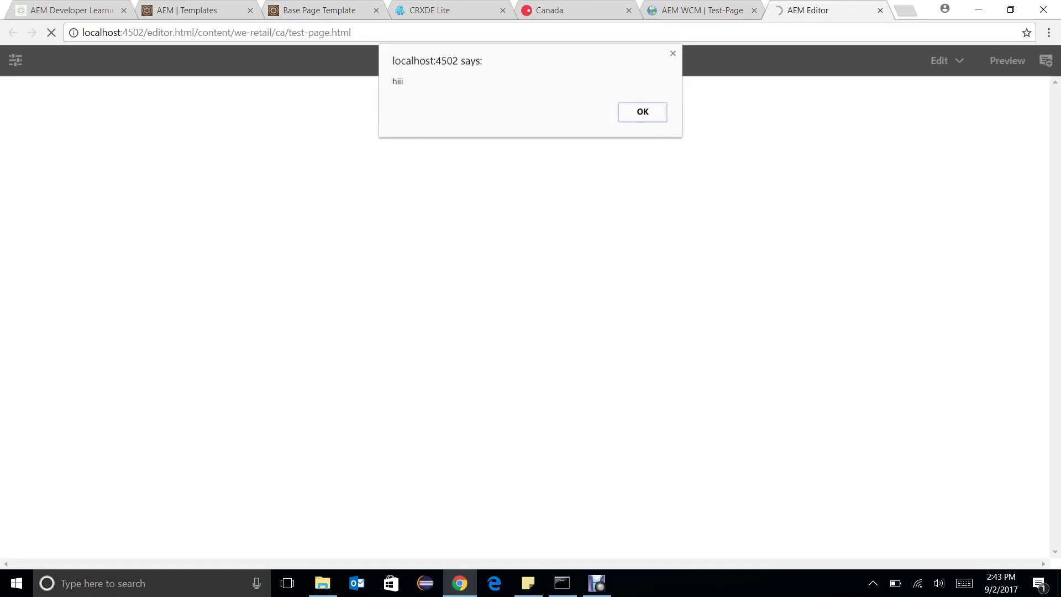
key("Return")
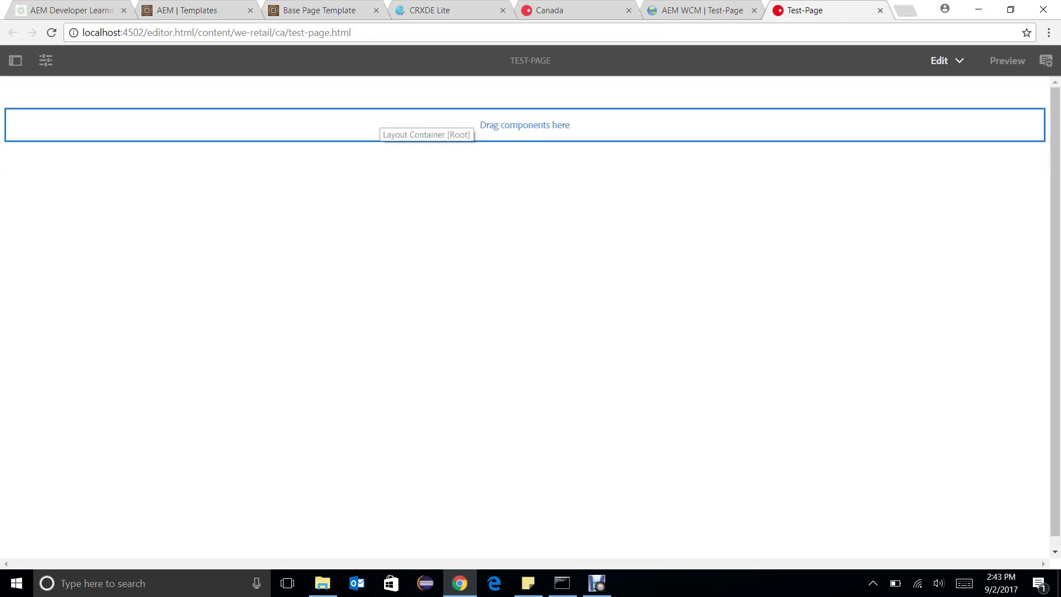
left_click(374, 149)
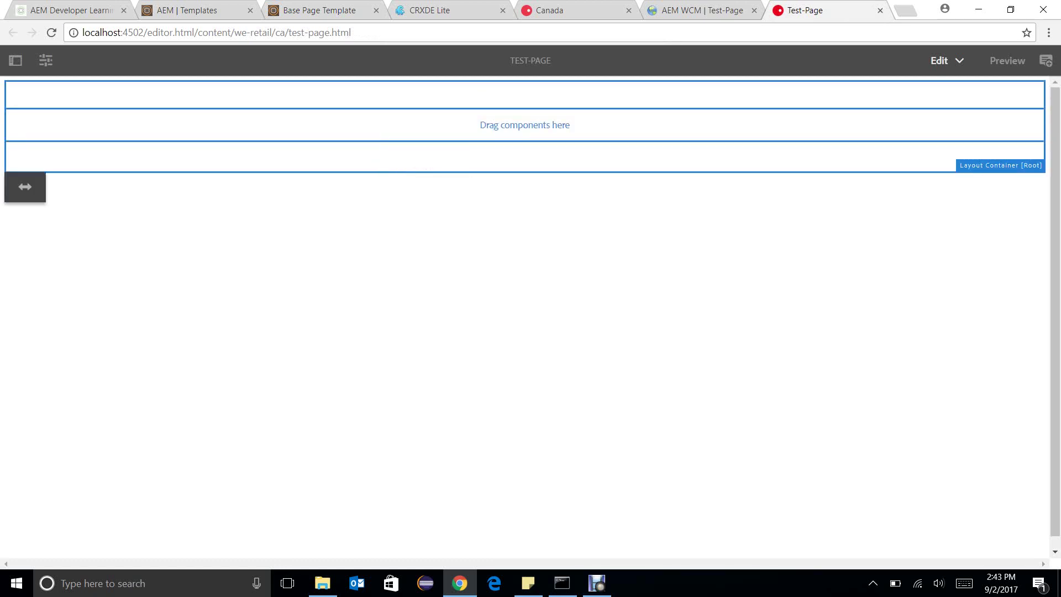
double_click(431, 125)
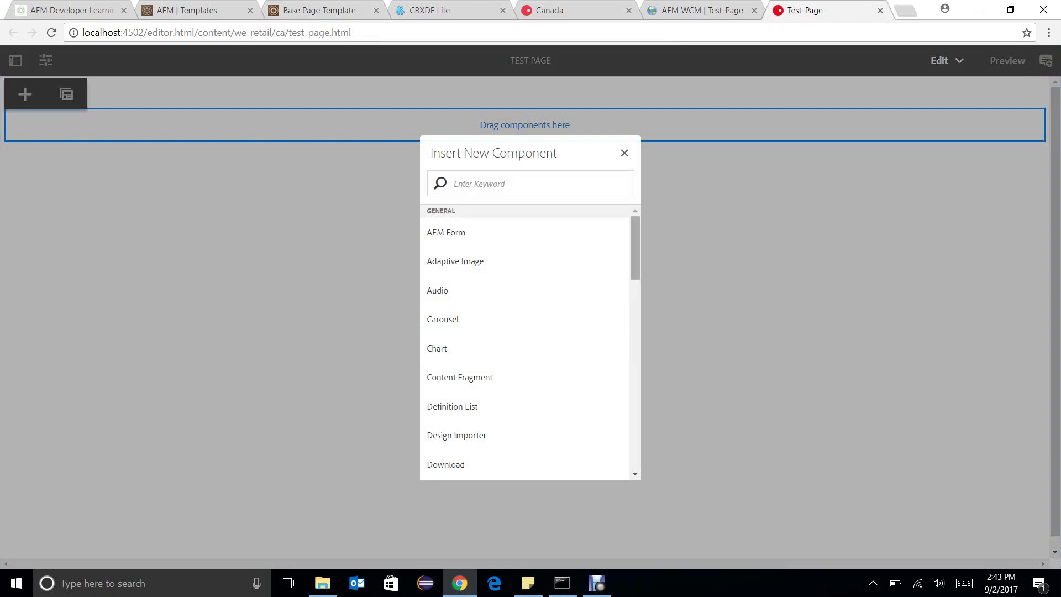
scroll(525, 343, "down", 3)
scroll(525, 343, "down", 11)
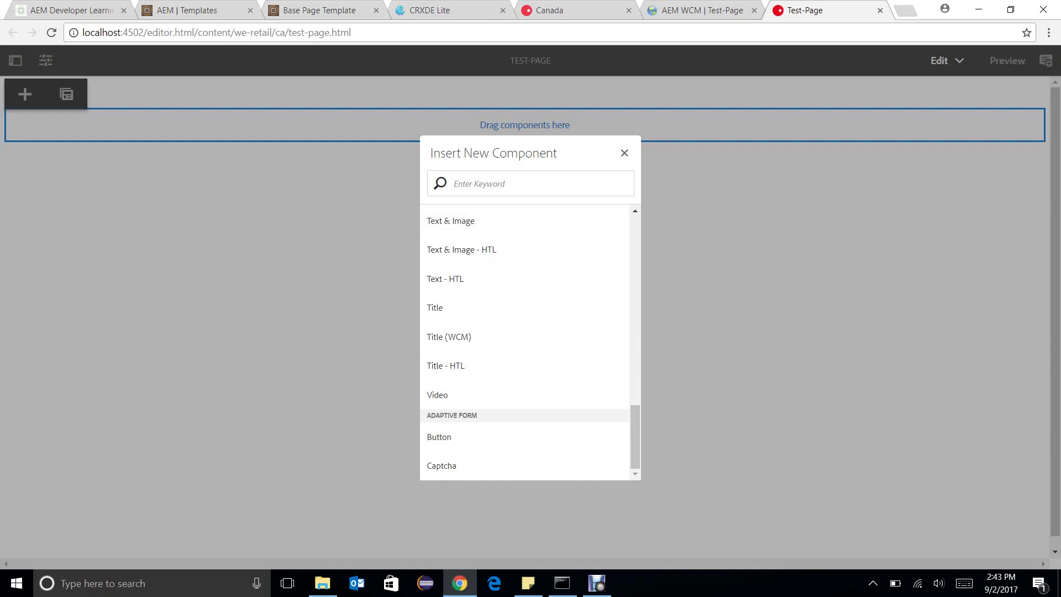
Switch to CRXDE Lite and refresh the policies node under /conf/my-project/settings/wcm.
left_click(226, 12)
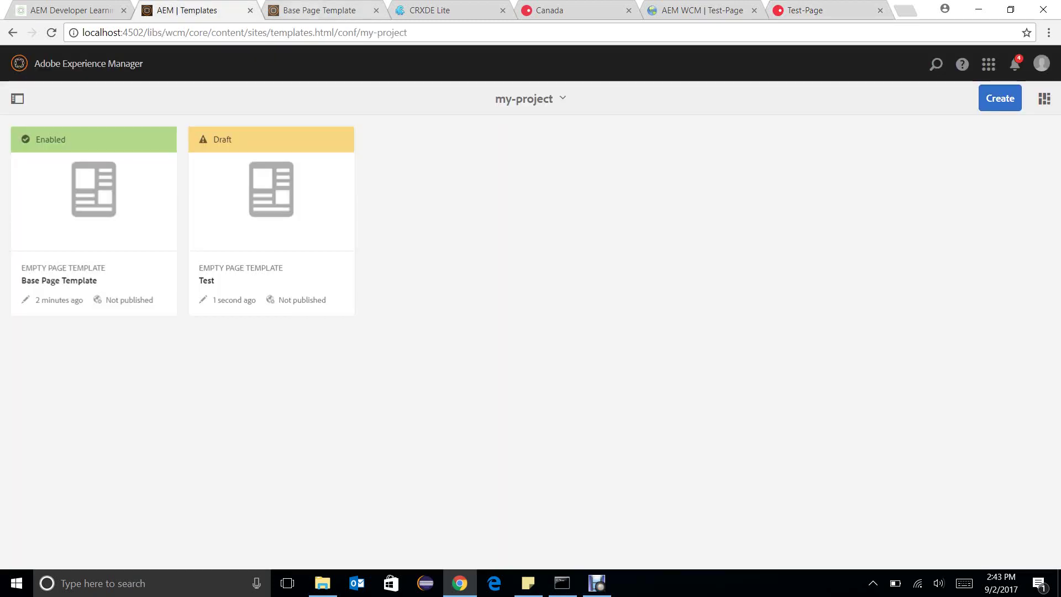
left_click(313, 10)
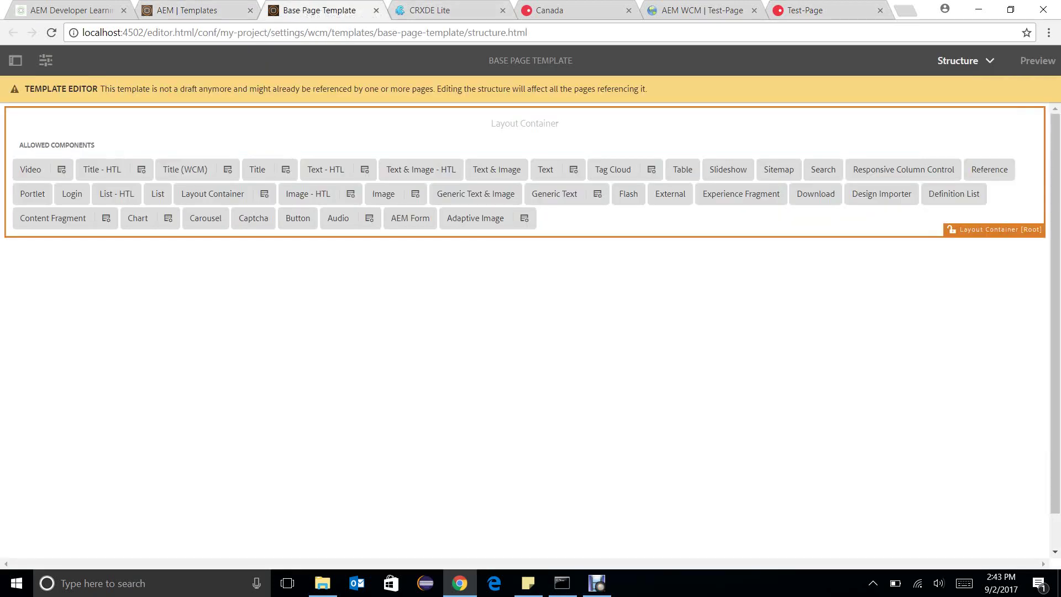
left_click(434, 10)
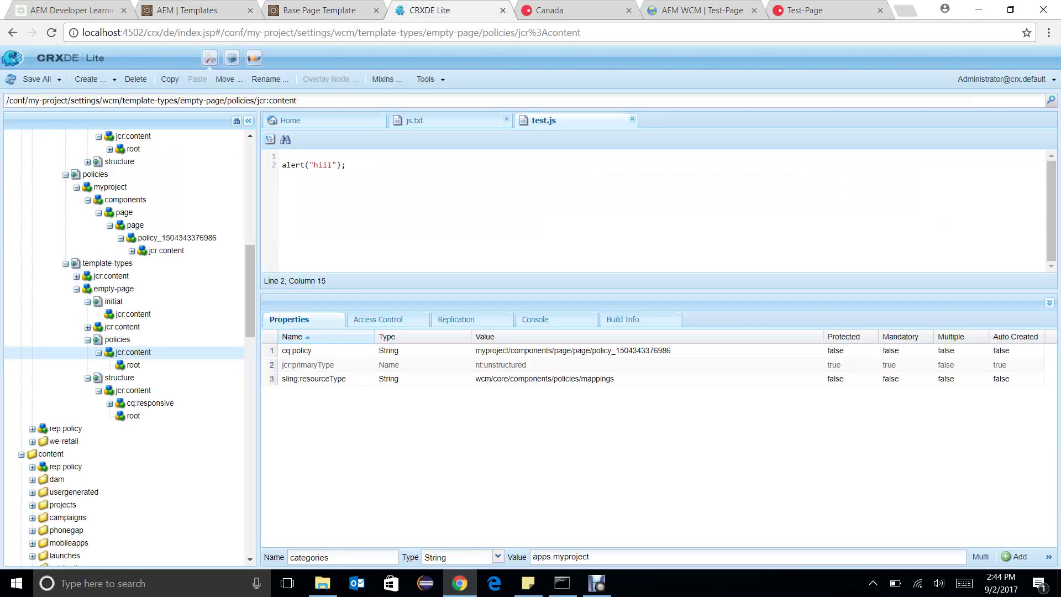
right_click(249, 287)
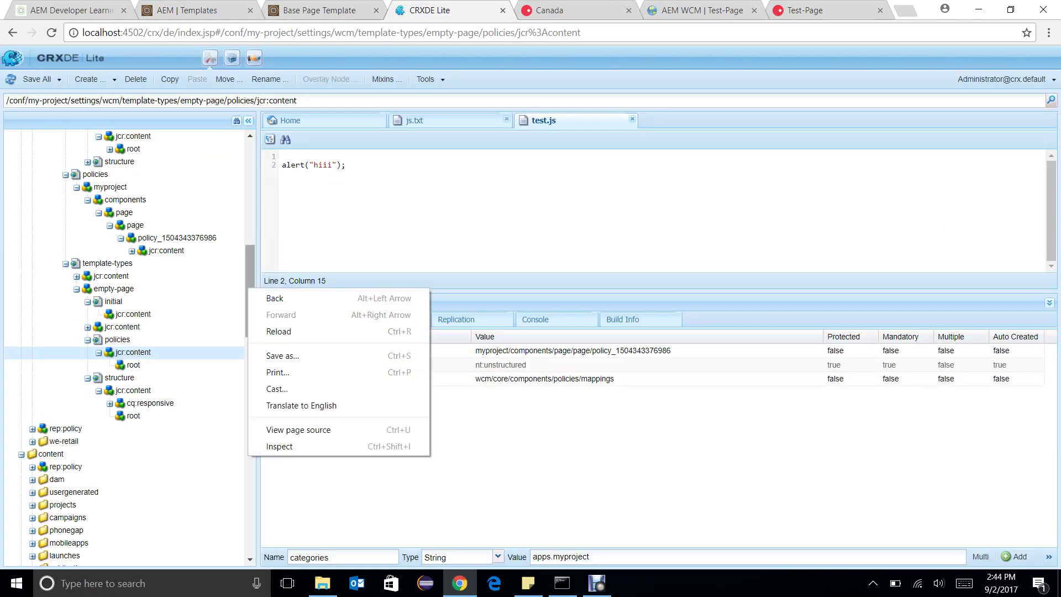
left_click(249, 287)
scroll(249, 287, "up", 1)
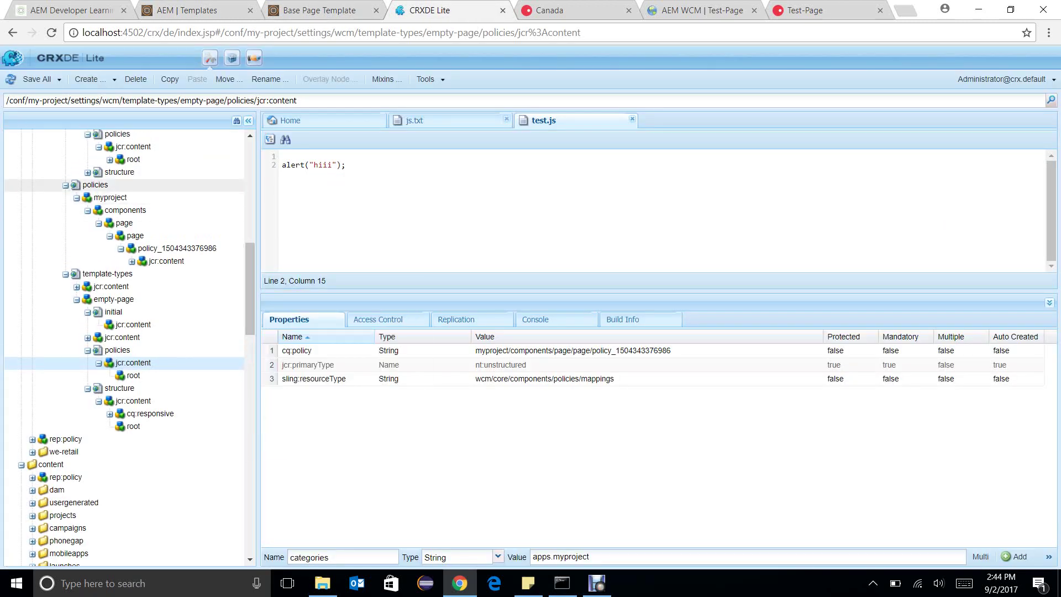
left_click(95, 184)
left_click(10, 79)
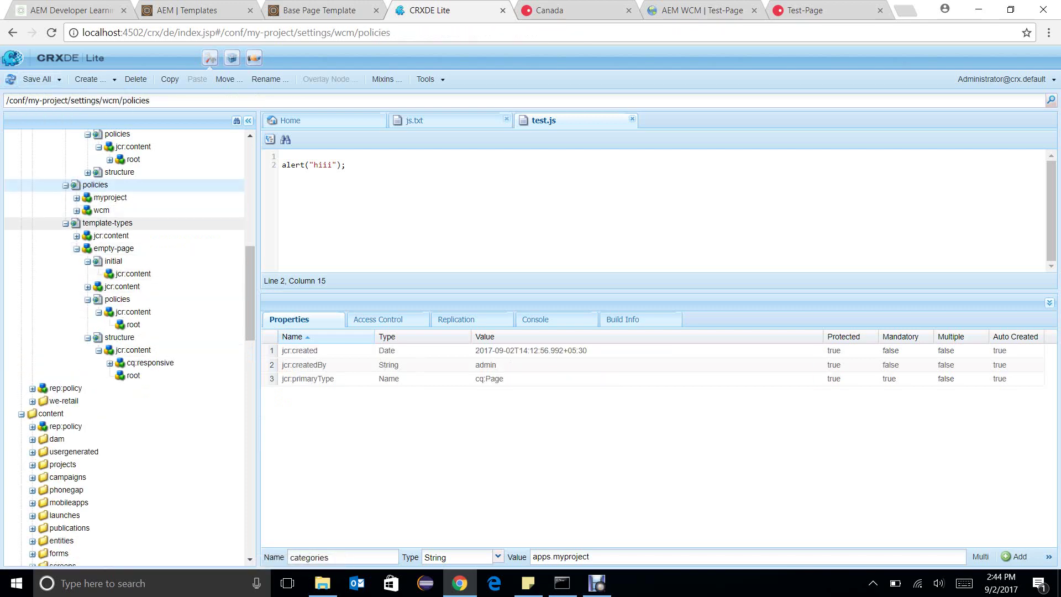
Examine the properties of the root nodes under base-page-template's policies and structure.
left_click_drag(250, 285, 250, 264)
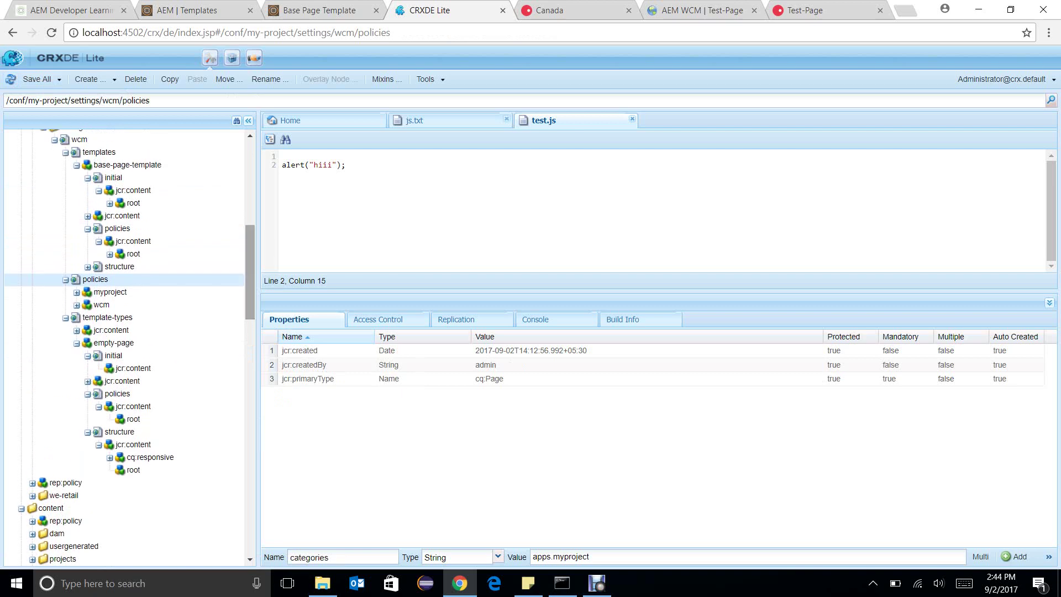
left_click(133, 255)
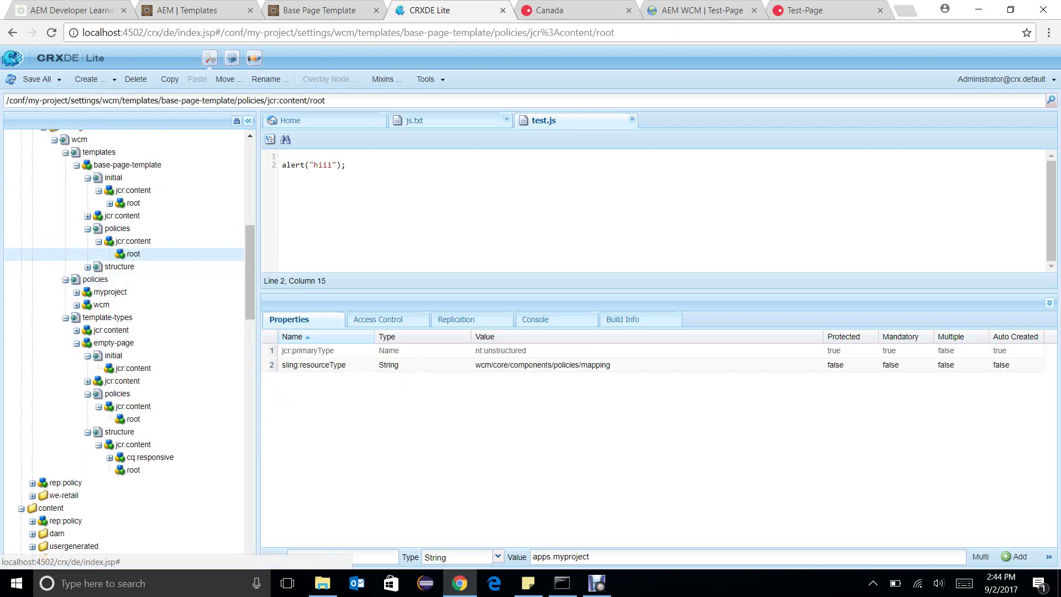
left_click(95, 280)
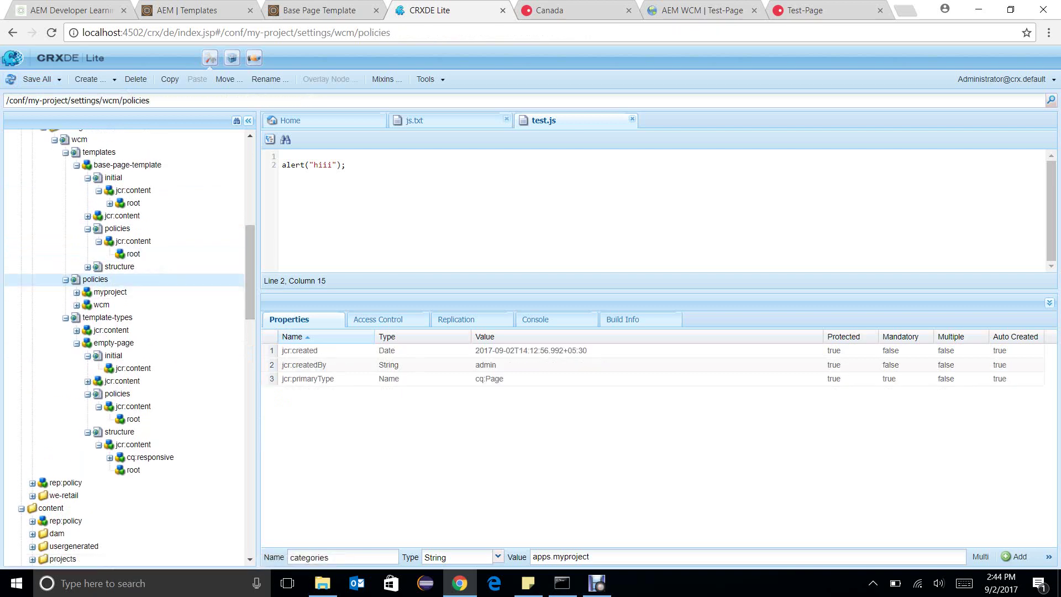
double_click(119, 267)
double_click(133, 280)
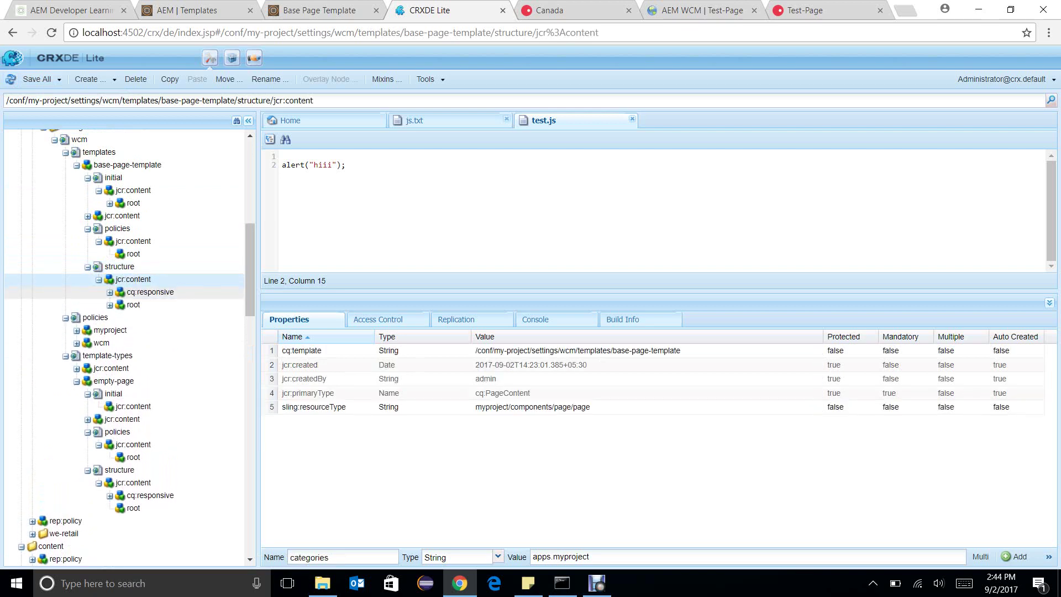
left_click(134, 305)
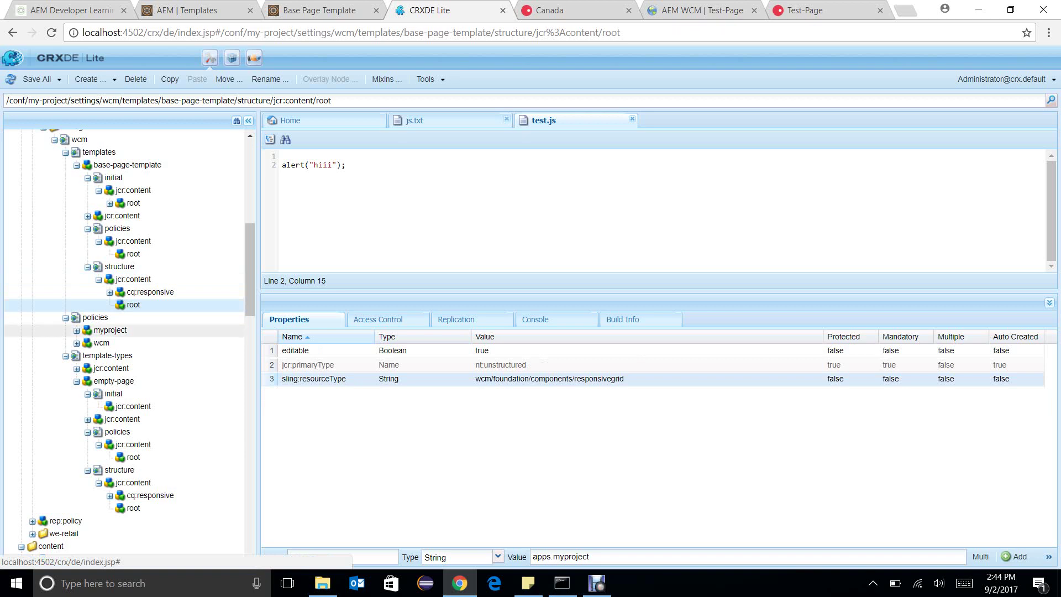
Examine the components property of the saved responsivegrid policy under my-project's policies/wcm/foundation/components.
double_click(101, 342)
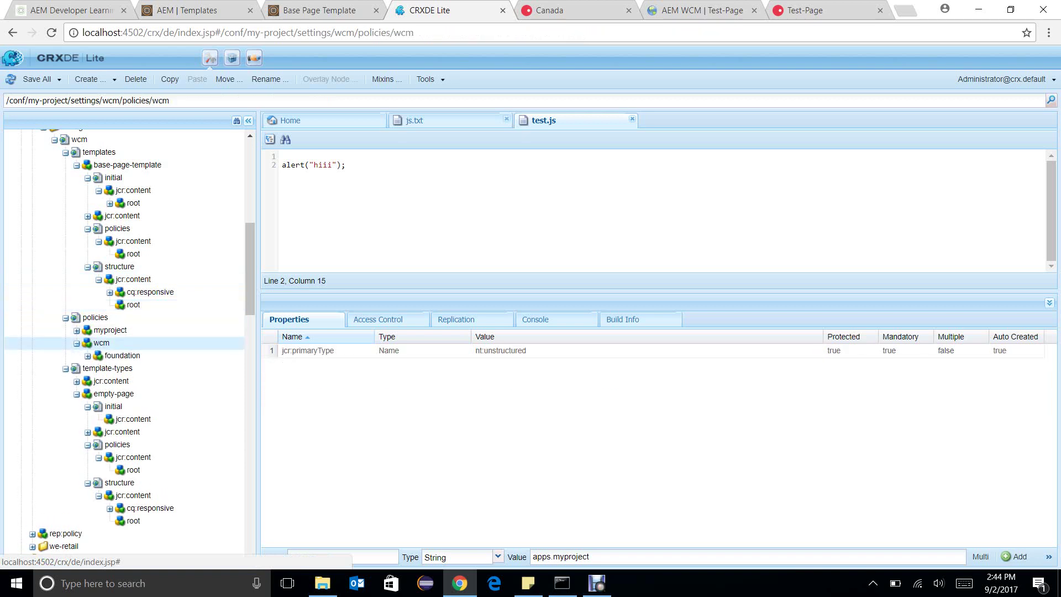
double_click(122, 356)
double_click(136, 368)
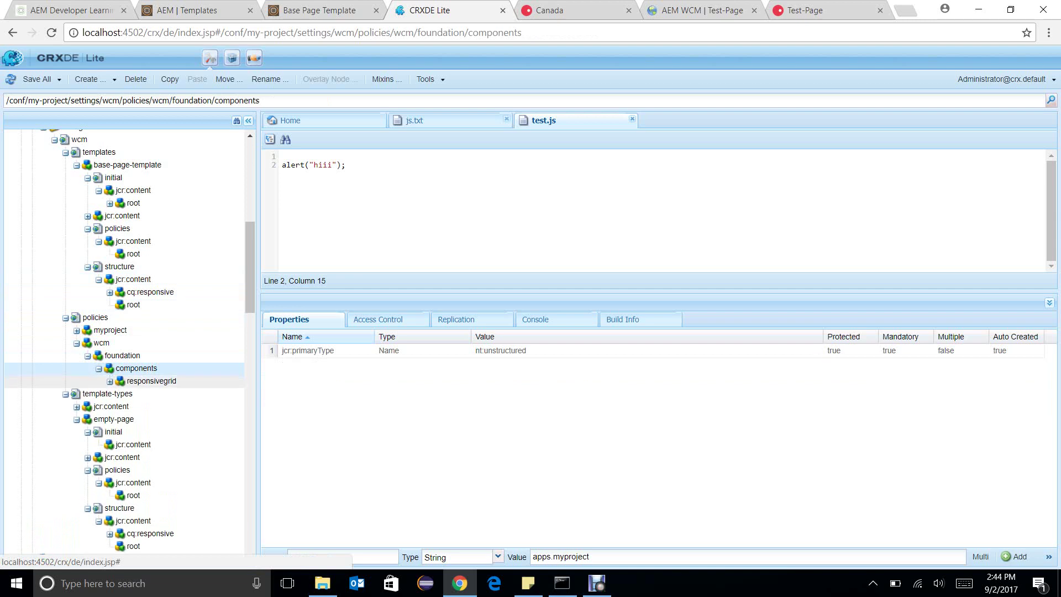
double_click(157, 382)
double_click(179, 393)
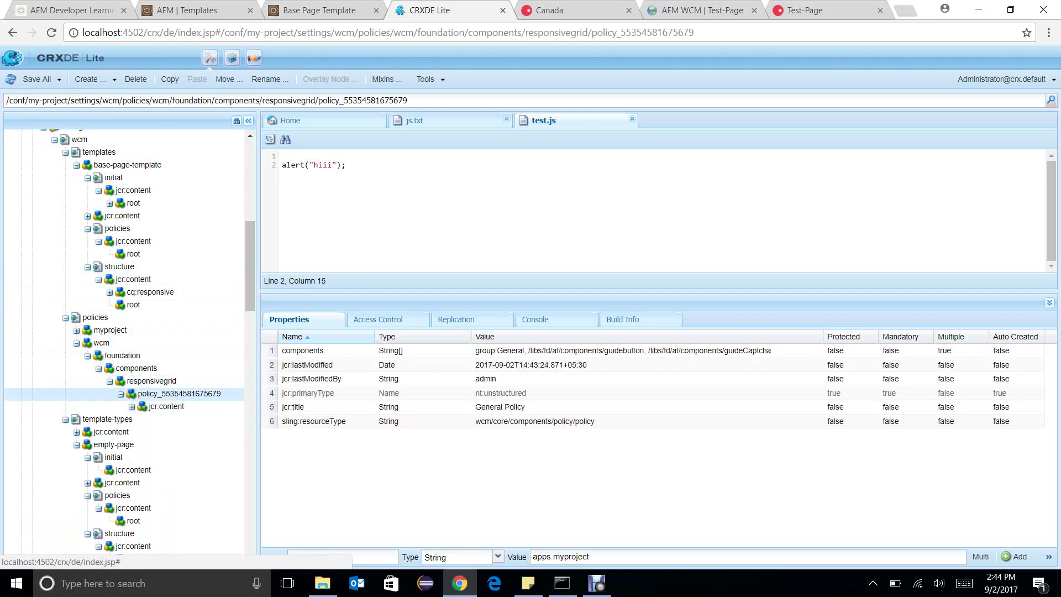
left_click(622, 351)
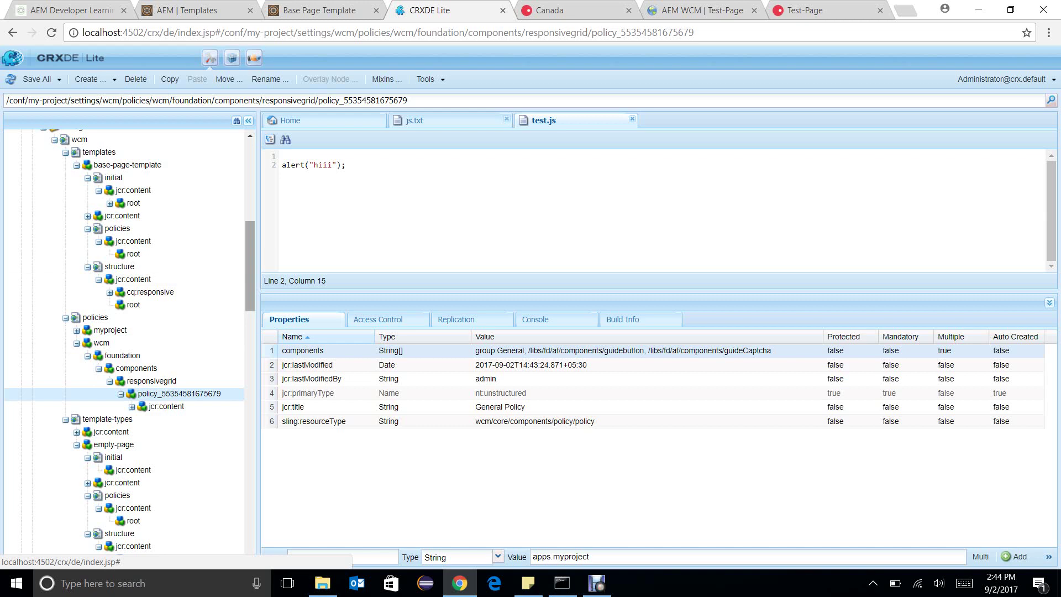
Refresh base-page-template and inspect the root node under its policies/jcr:content.
left_click(127, 165)
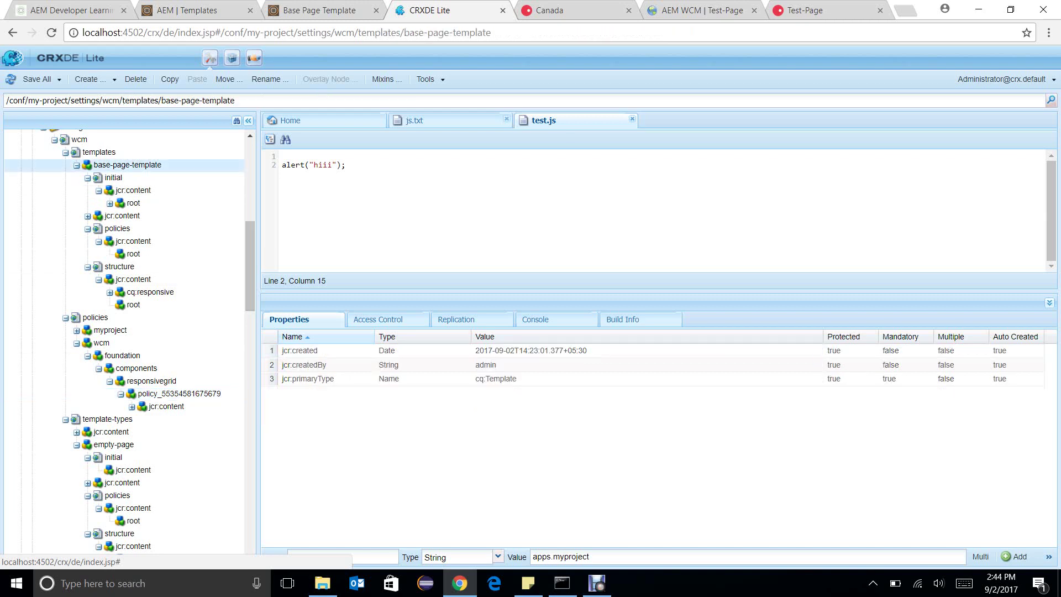
left_click(11, 79)
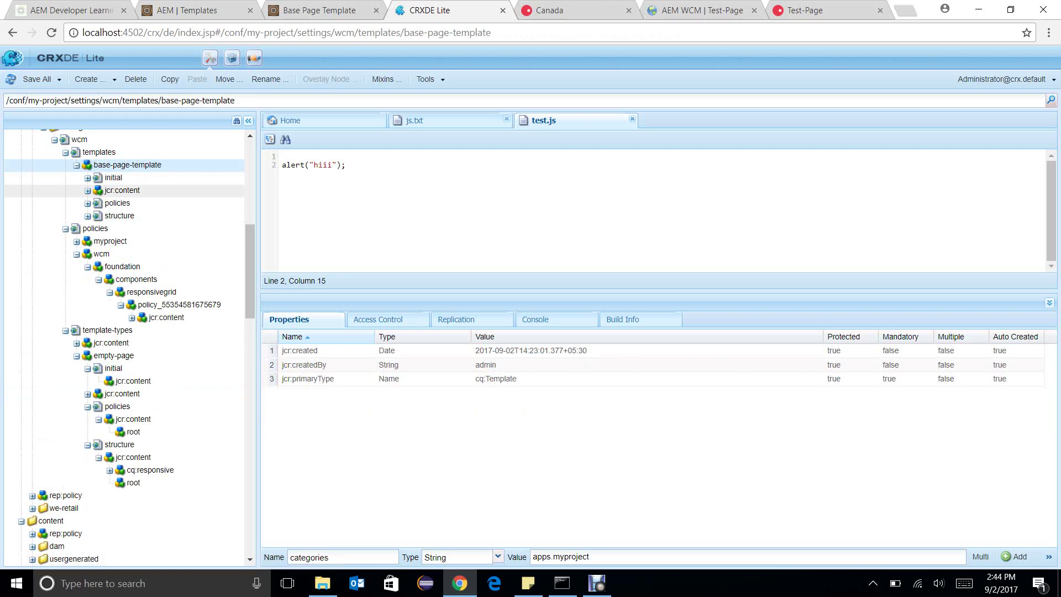
double_click(117, 203)
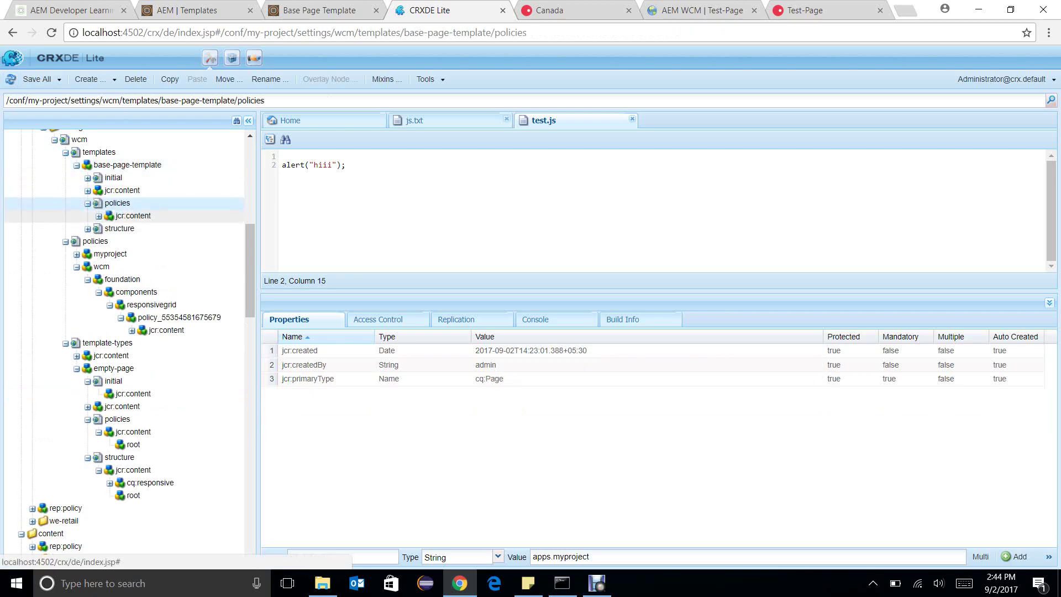
double_click(132, 216)
left_click(134, 228)
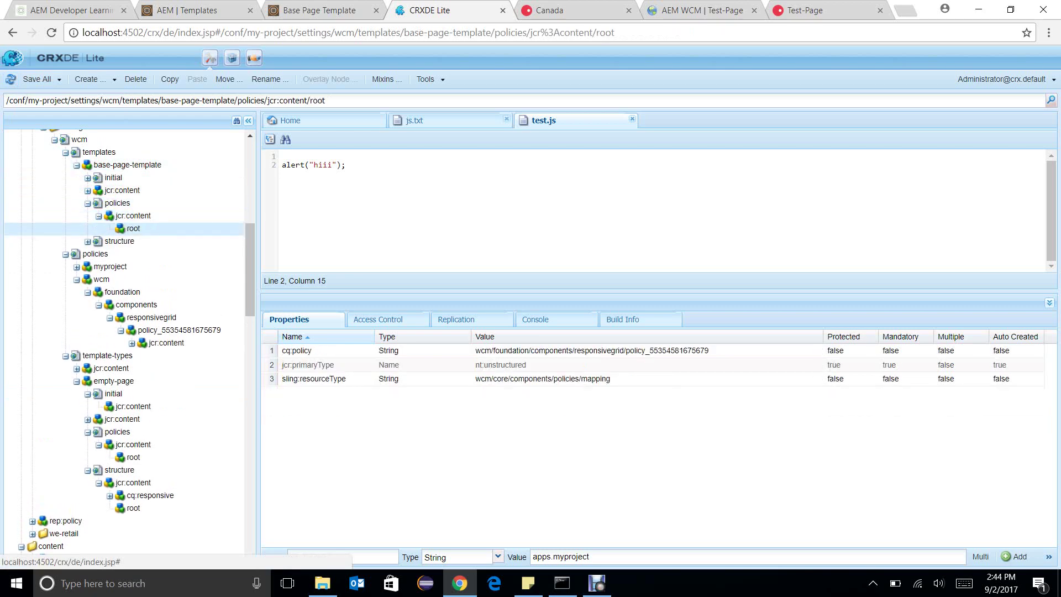
Copy the cq:policy property from base-page-template's policies root to the empty-page template type's policies root and save.
left_click(591, 351)
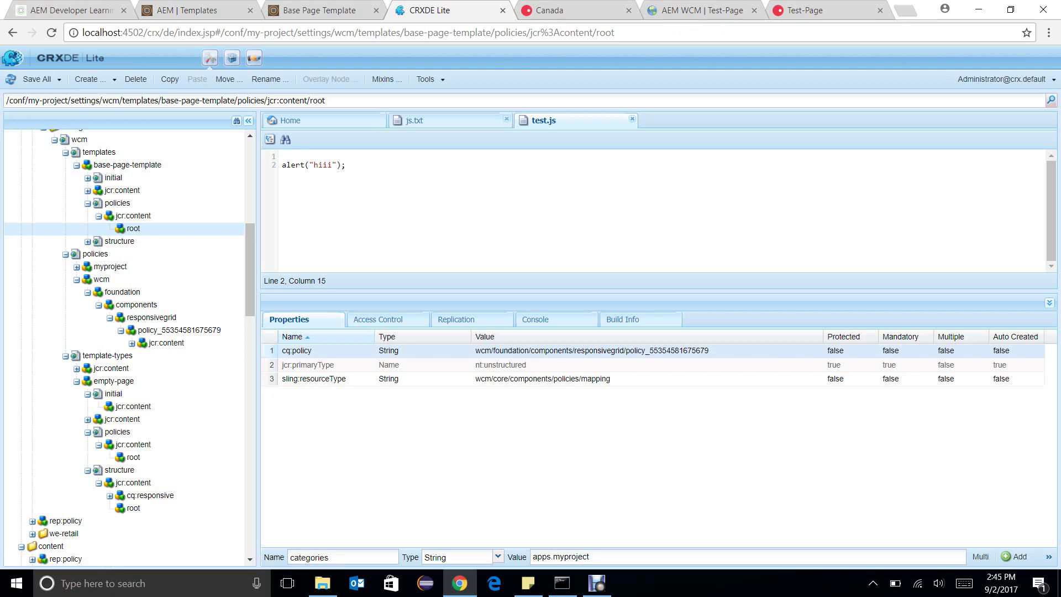
right_click(591, 346)
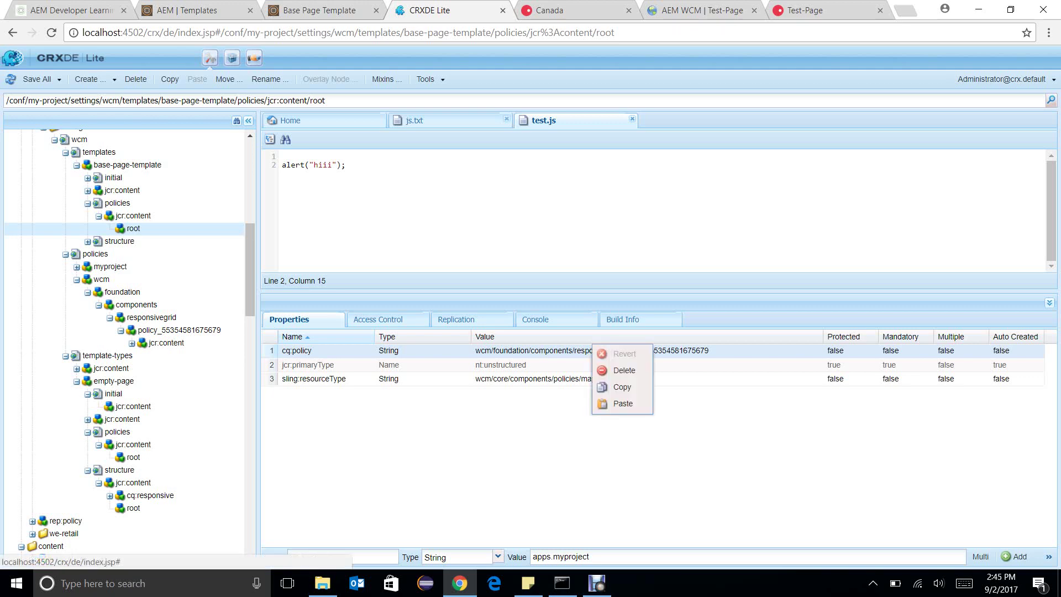
left_click(624, 387)
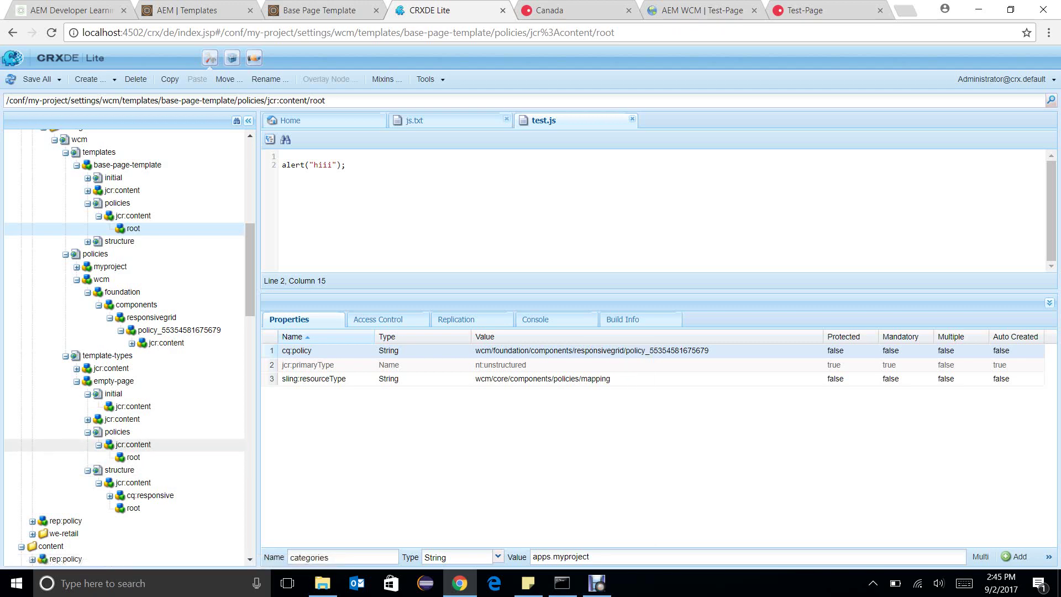
left_click(133, 458)
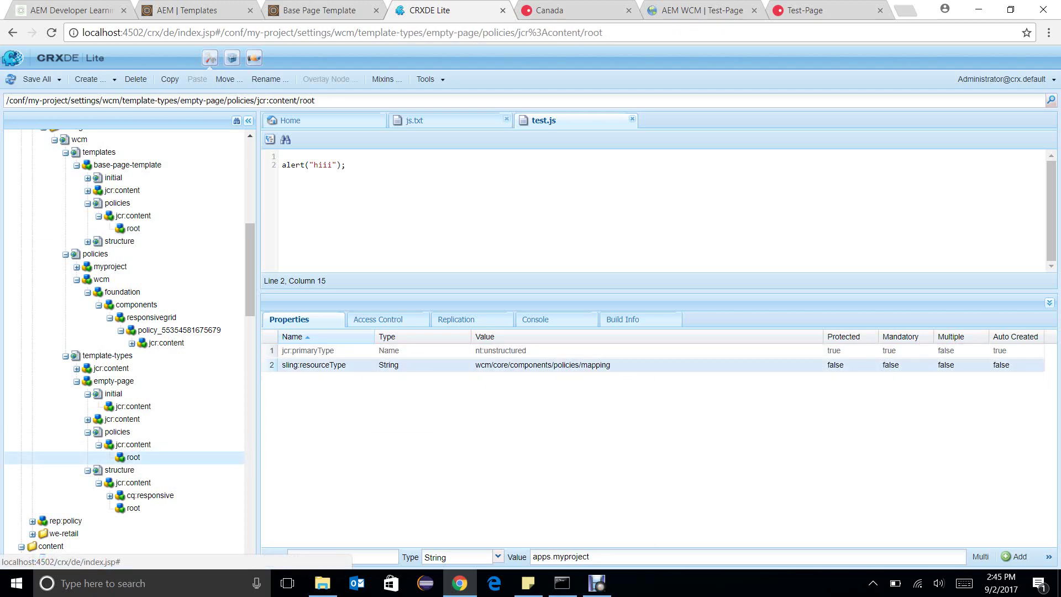
right_click(371, 362)
left_click(401, 418)
key("ctrl+s")
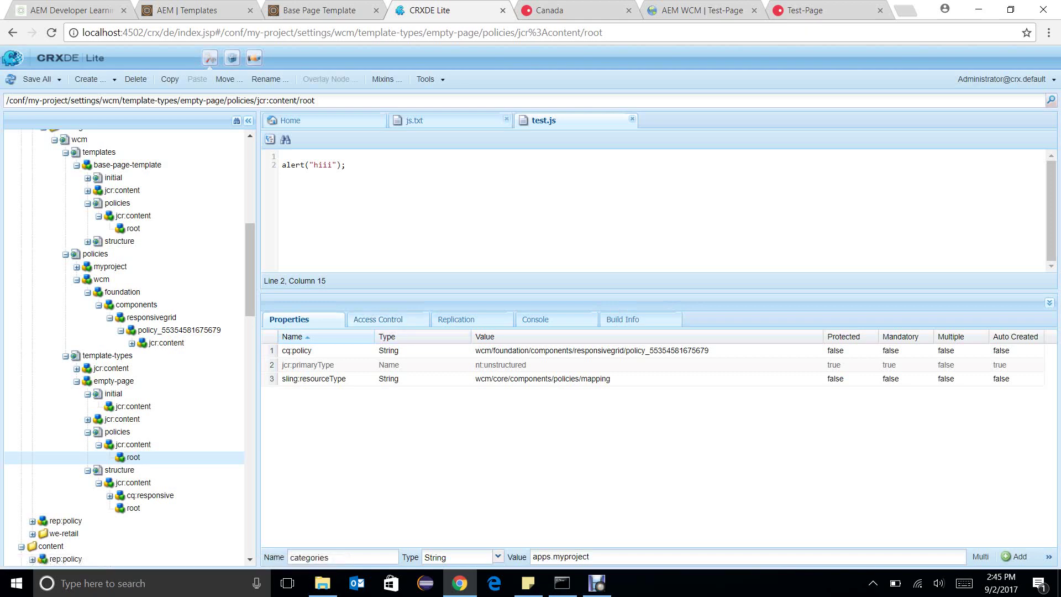
Switch to the Base Page Template editor and open the thumbnail settings in its initial page properties.
left_click(574, 10)
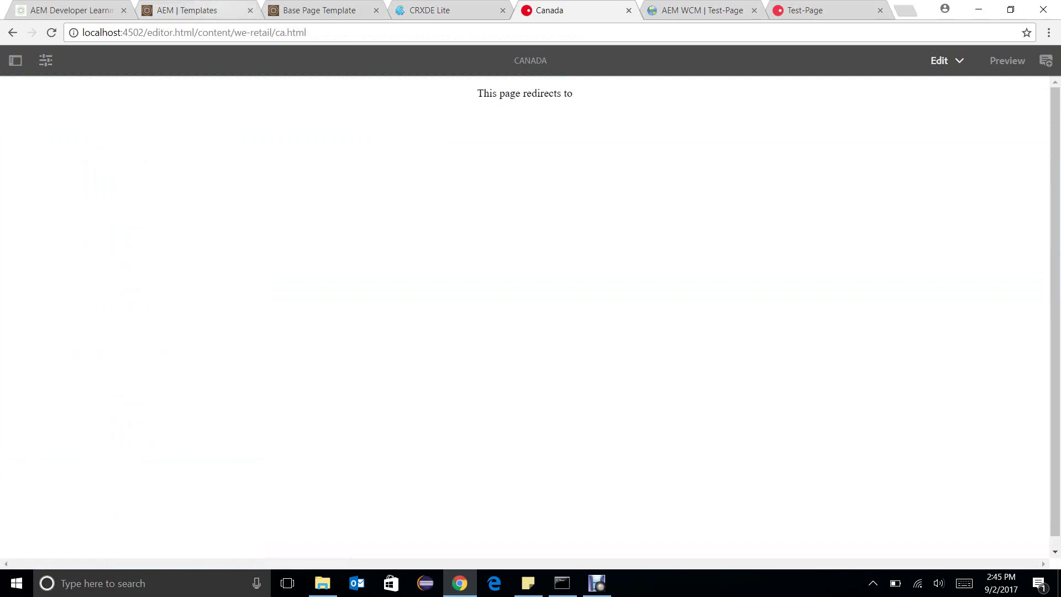
left_click(199, 10)
left_click(354, 10)
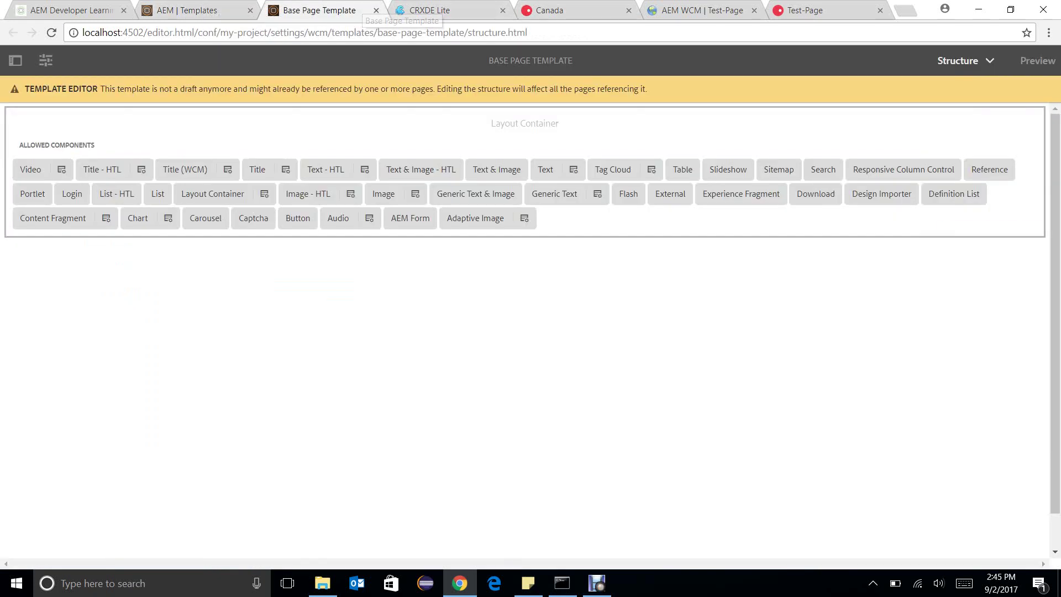
left_click(46, 60)
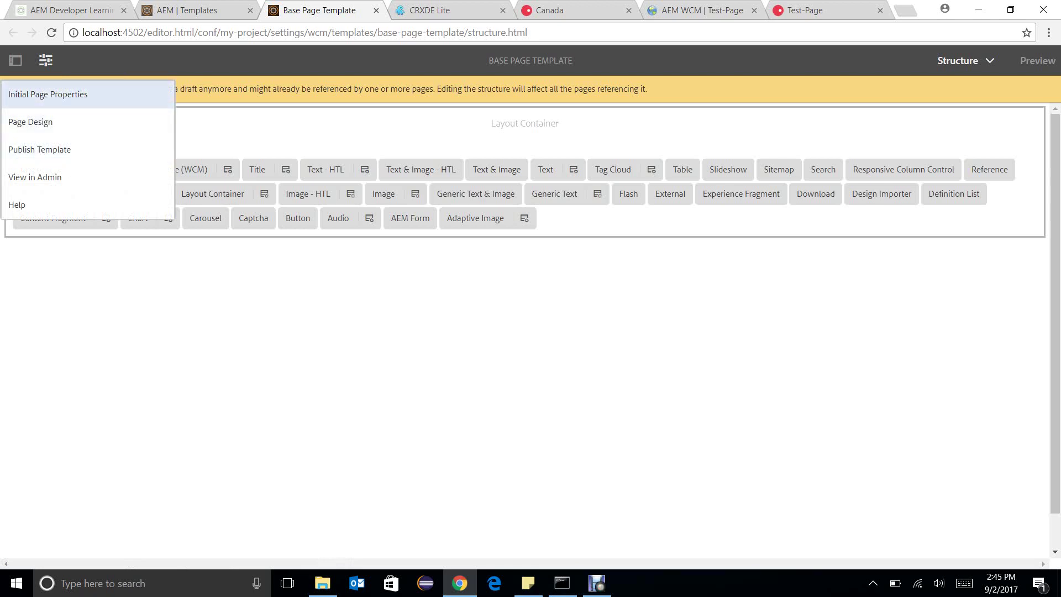
left_click(48, 94)
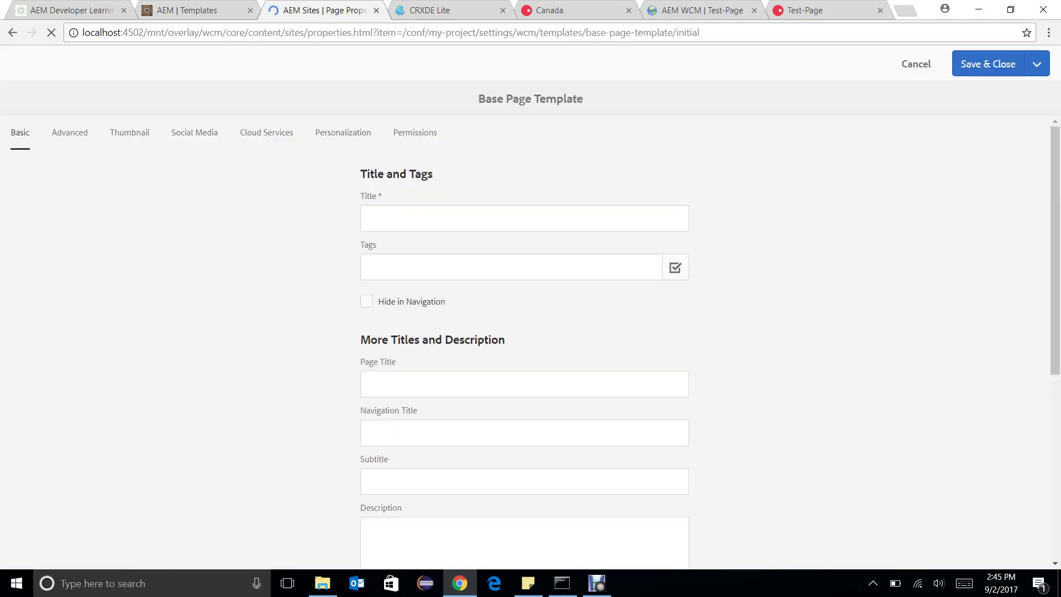
left_click(130, 132)
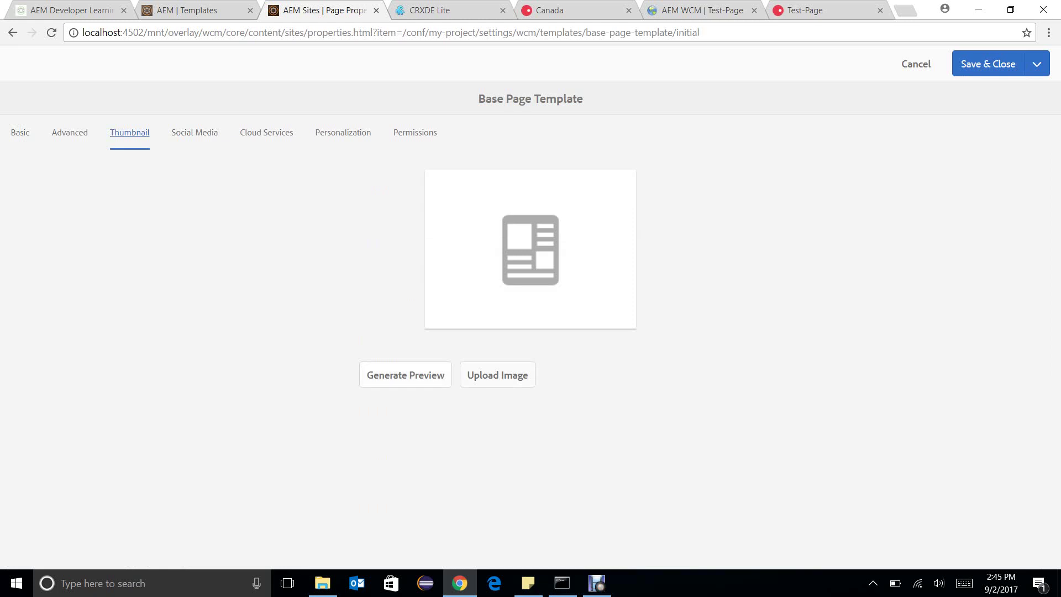
left_click(497, 375)
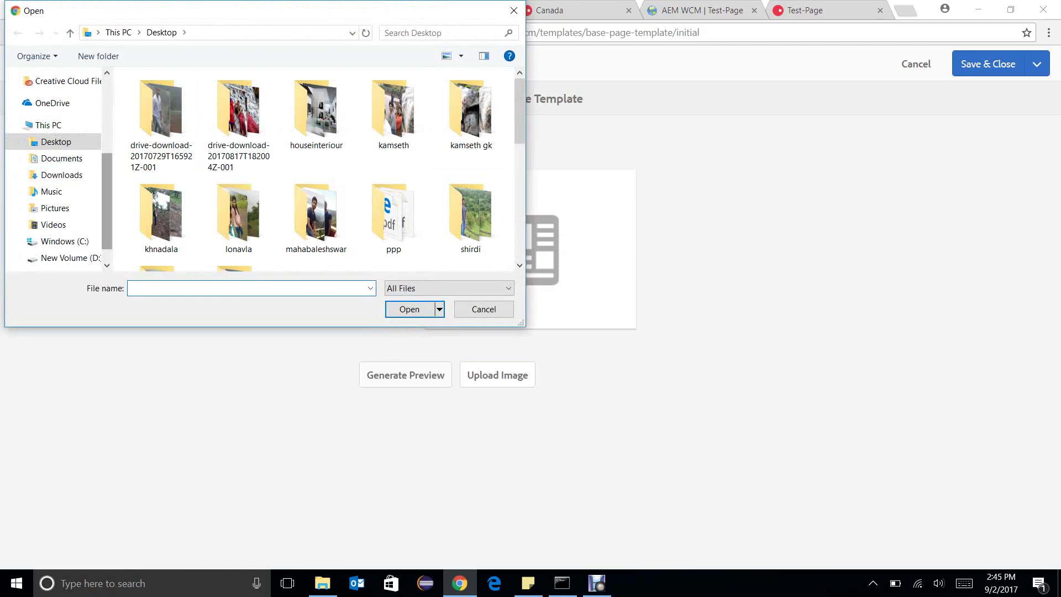
left_click(54, 208)
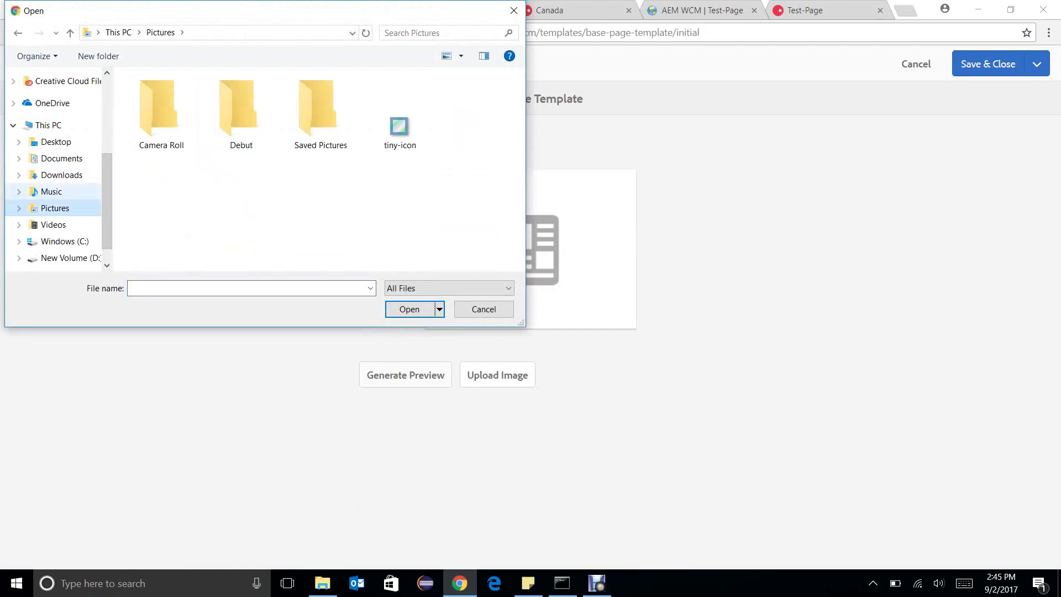
double_click(320, 111)
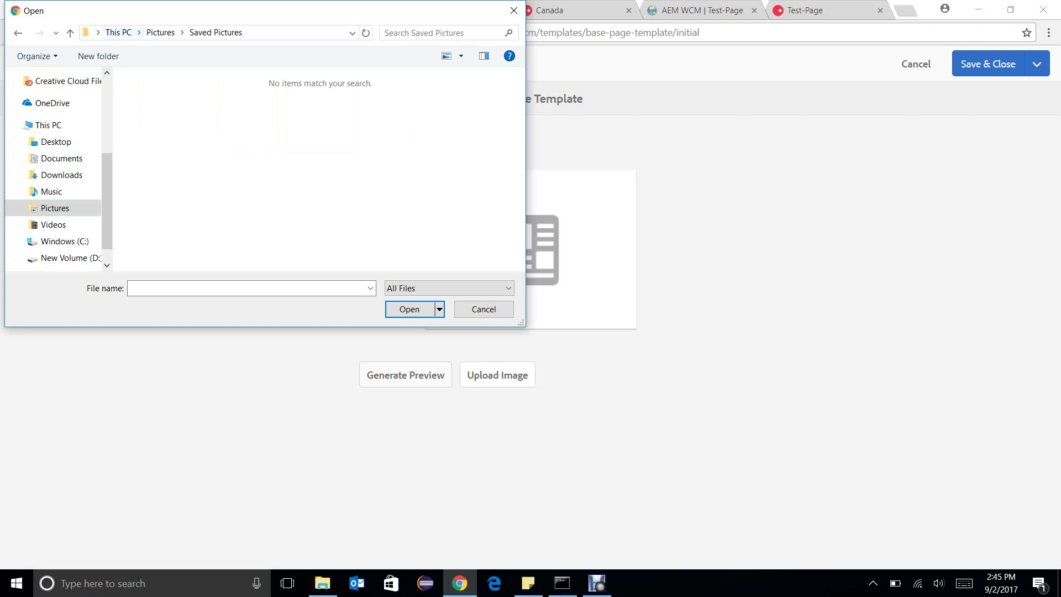
left_click(514, 11)
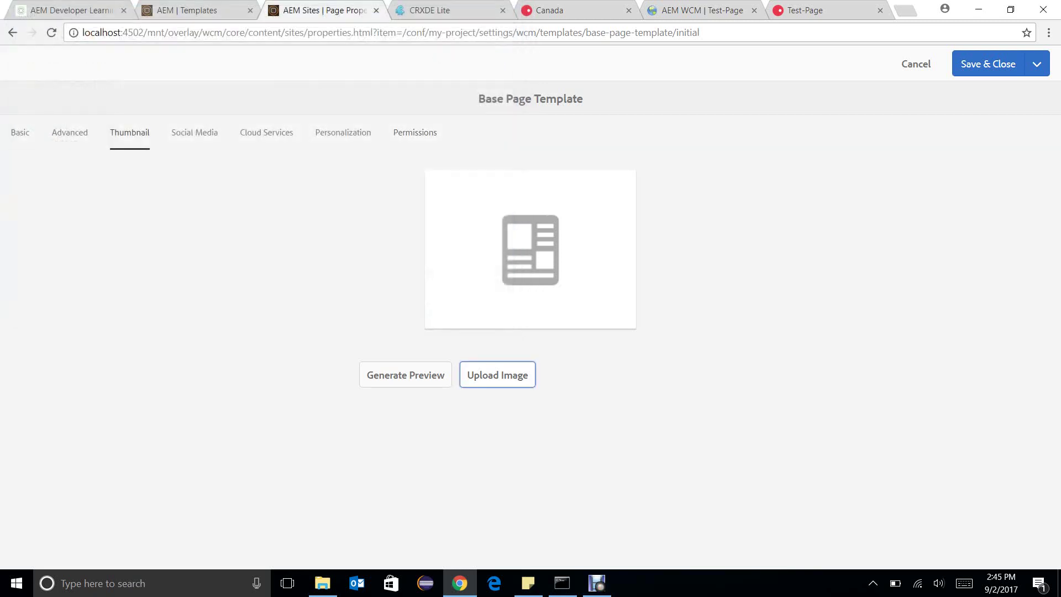
left_click(497, 374)
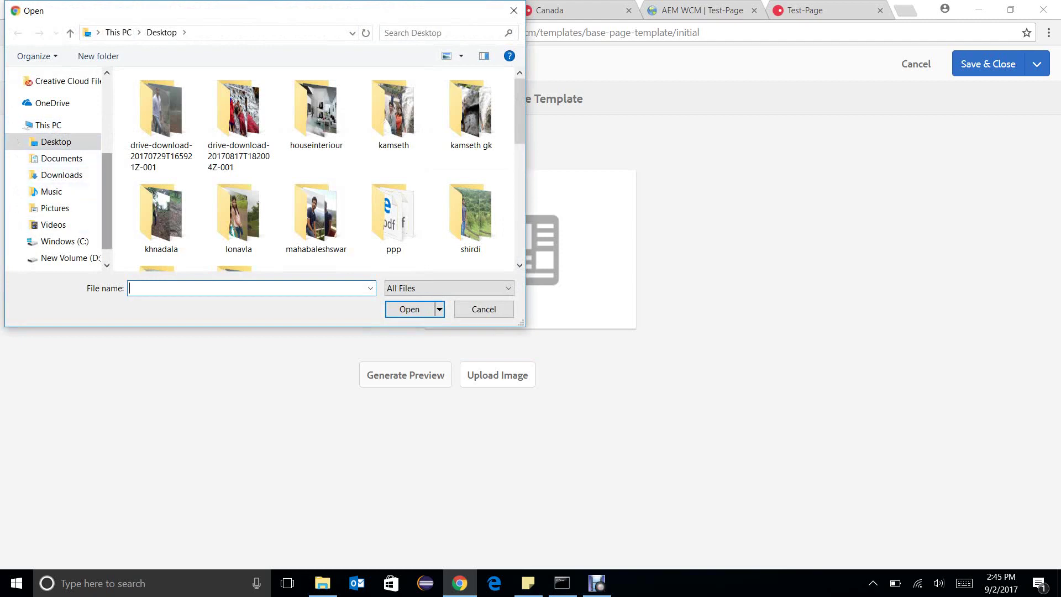
left_click_drag(107, 177, 107, 77)
left_click(56, 103)
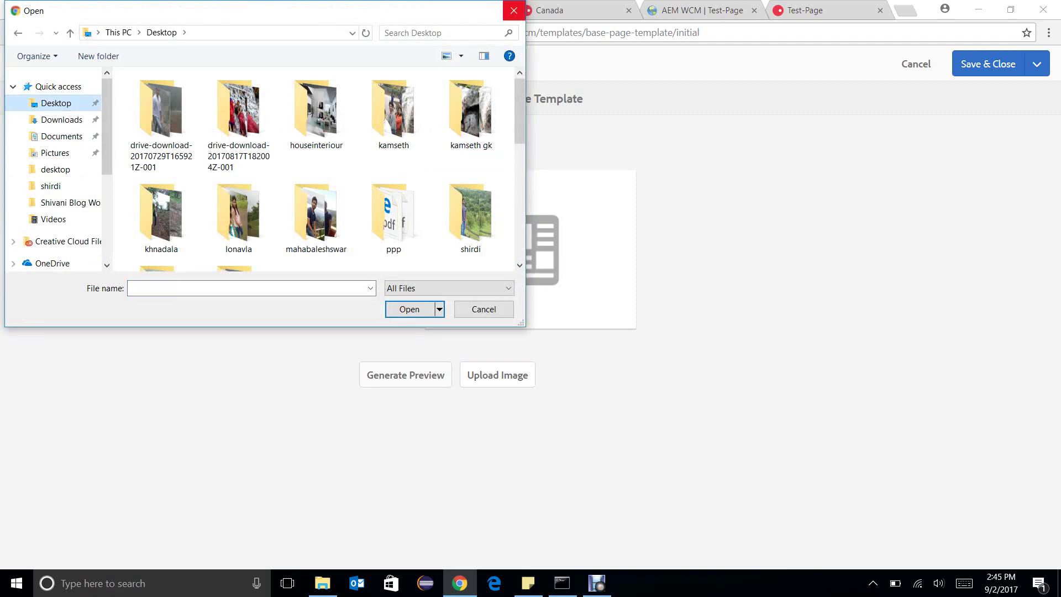
left_click(514, 10)
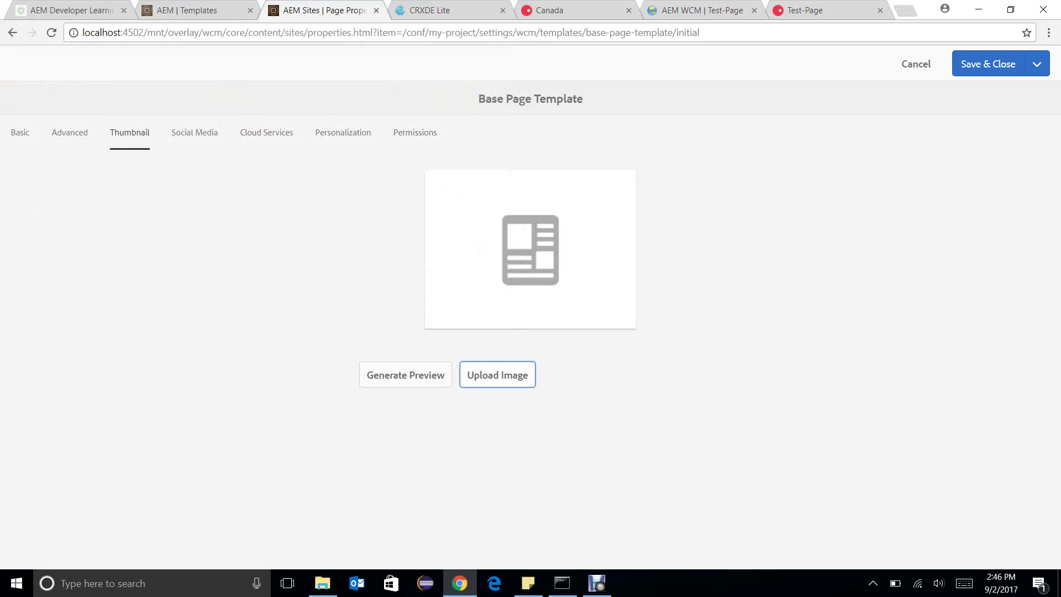
left_click(597, 583)
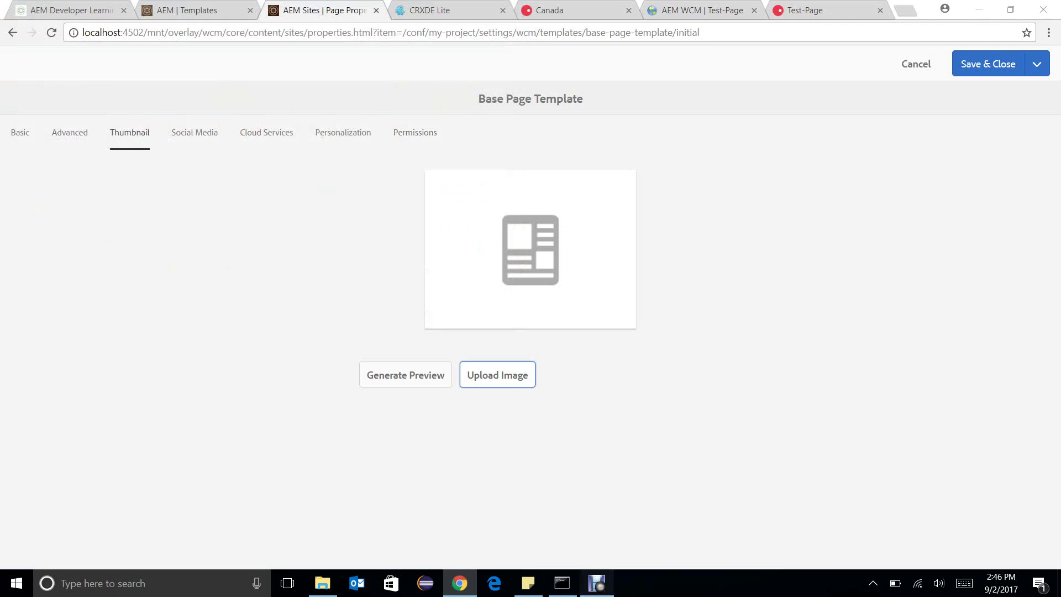